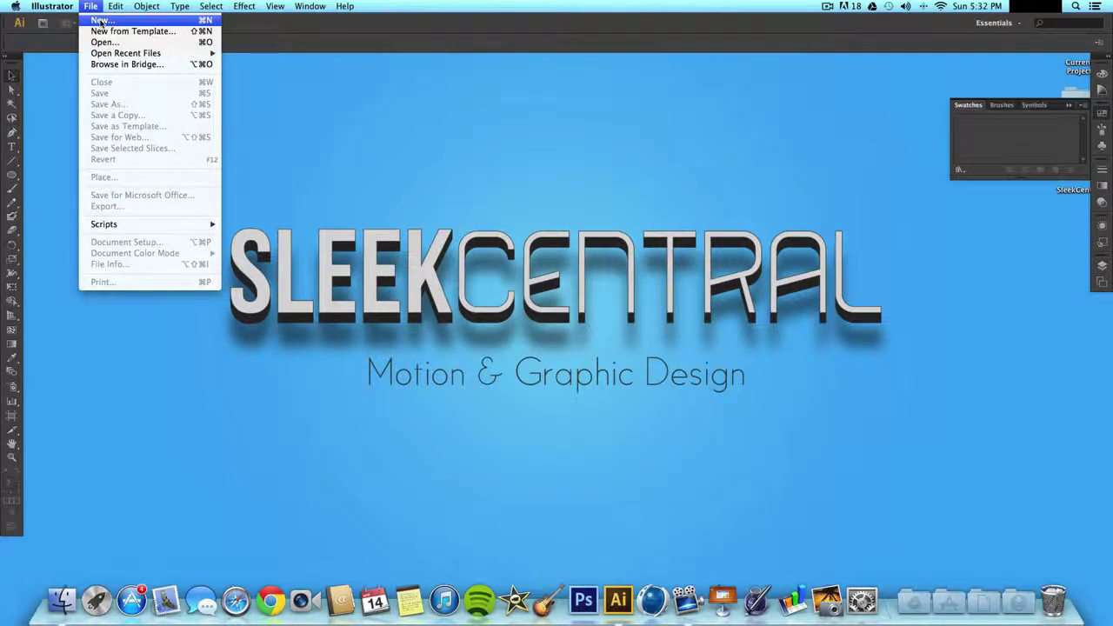
# - Create a new 960 x 560 px RGB document and add the text "SleekCentral" to its artboard
pyautogui.click(101, 20)
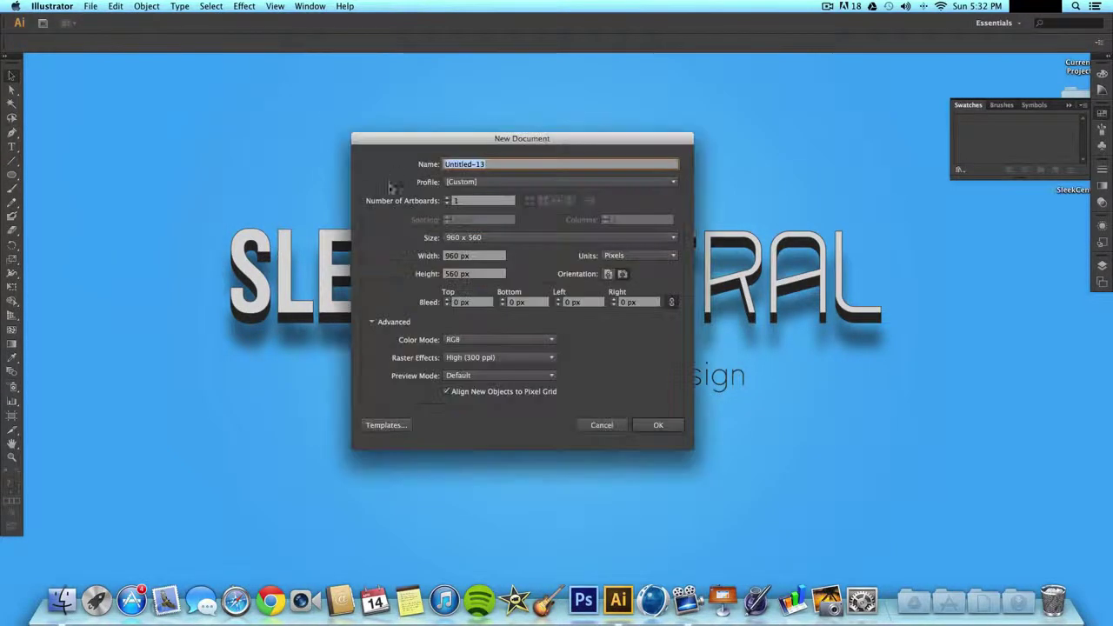
pyautogui.press('Return')
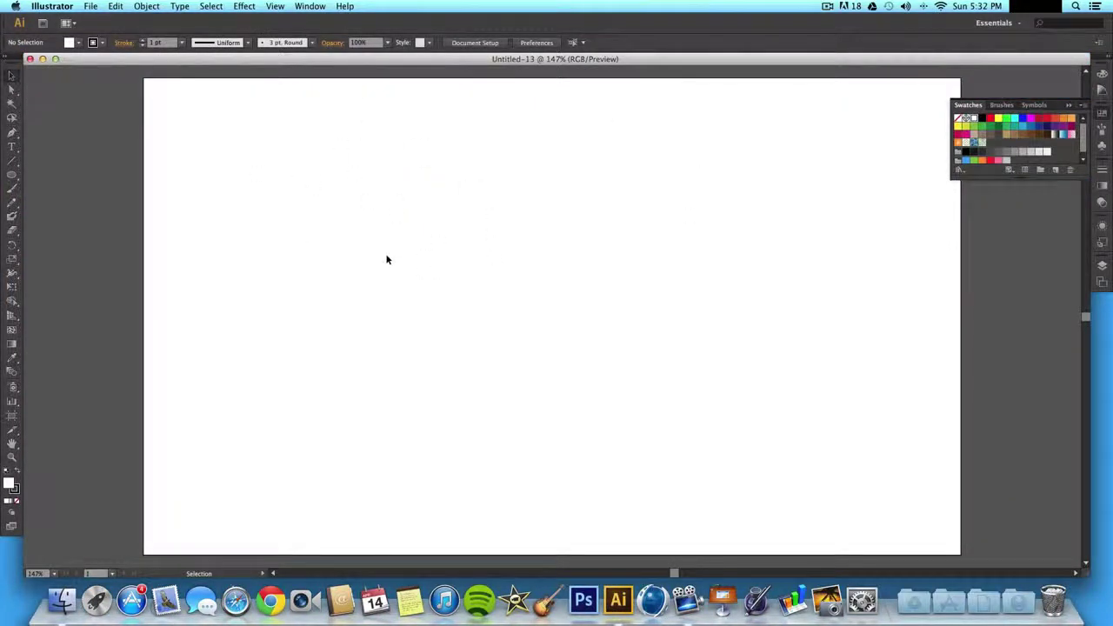
pyautogui.press('t')
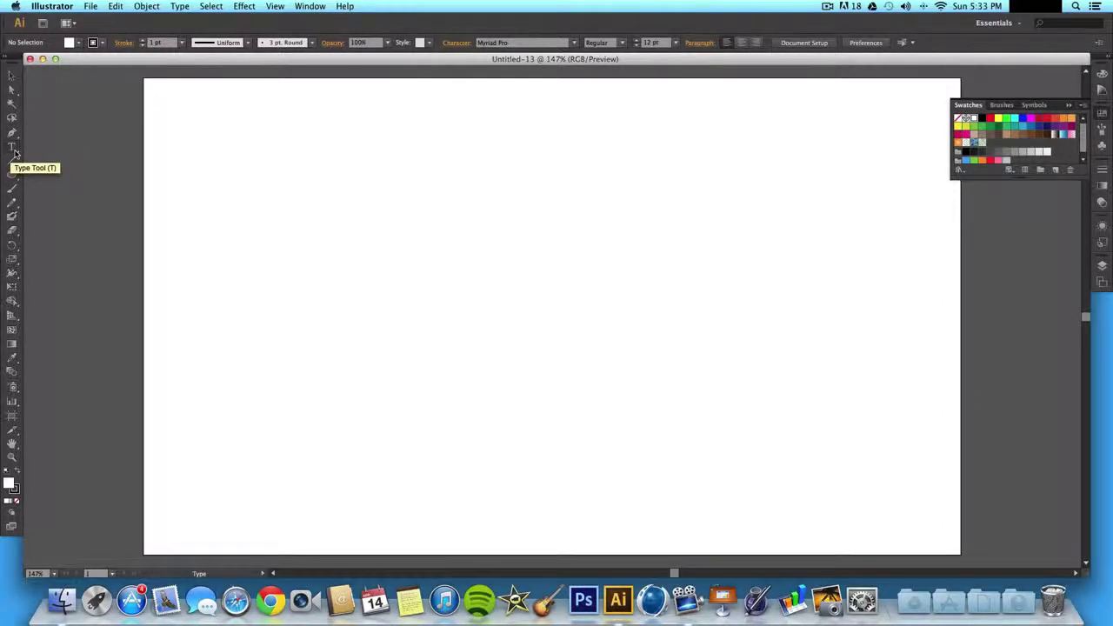
pyautogui.click(423, 233)
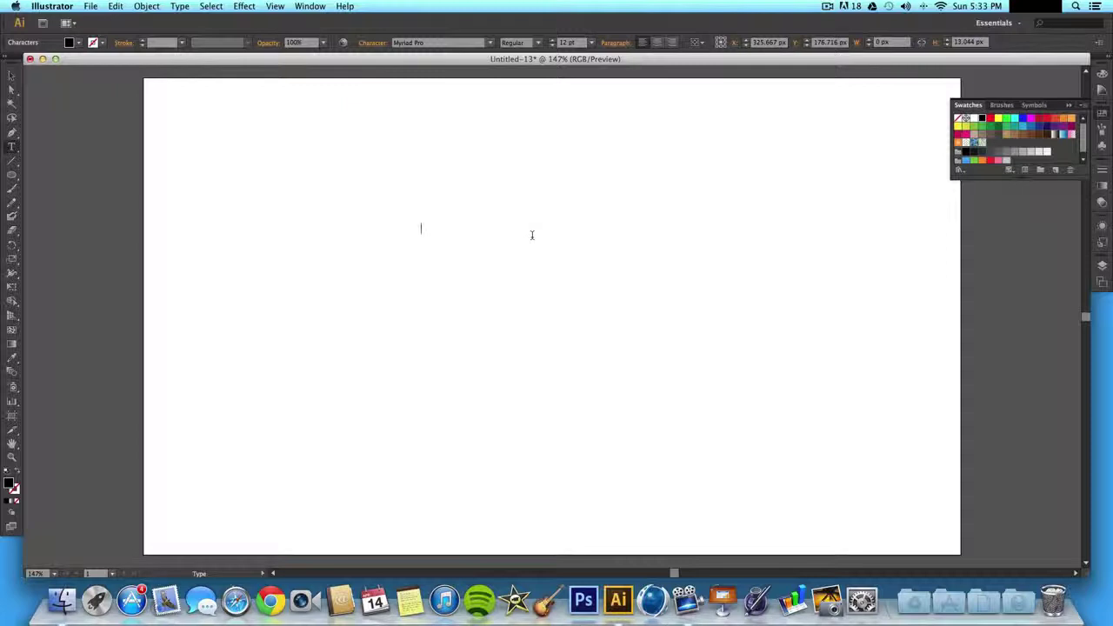
pyautogui.write('SleekCentral')
# - Set the font size of the whole SleekCentral text to 100 pt
pyautogui.moveTo(502, 231); pyautogui.dragTo(385, 231)
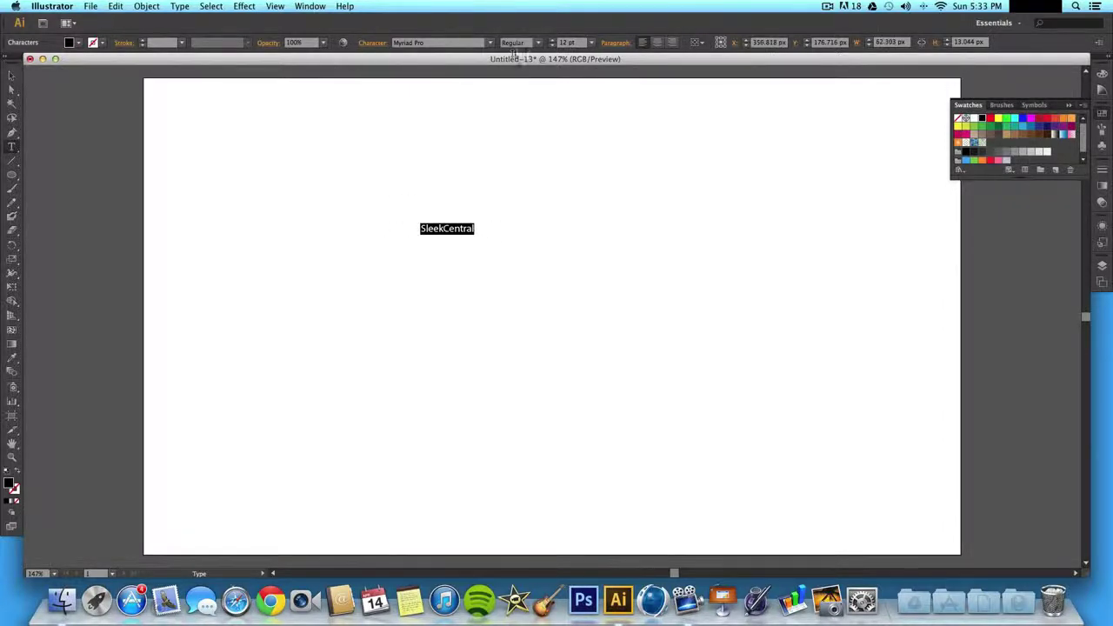
pyautogui.click(574, 44)
pyautogui.write('100')
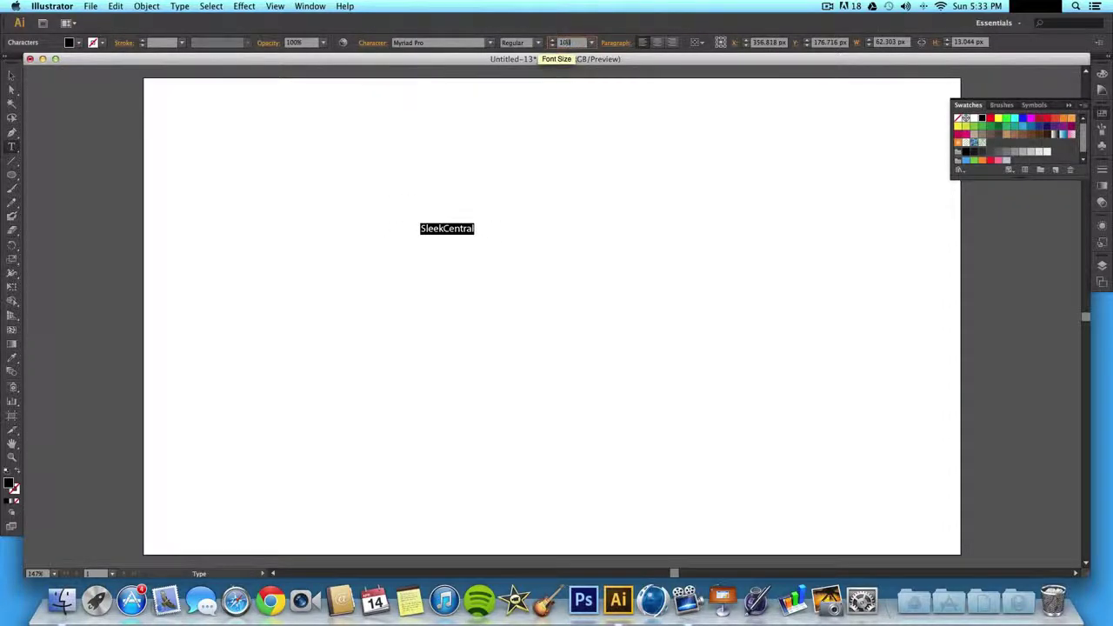
pyautogui.press('Return')
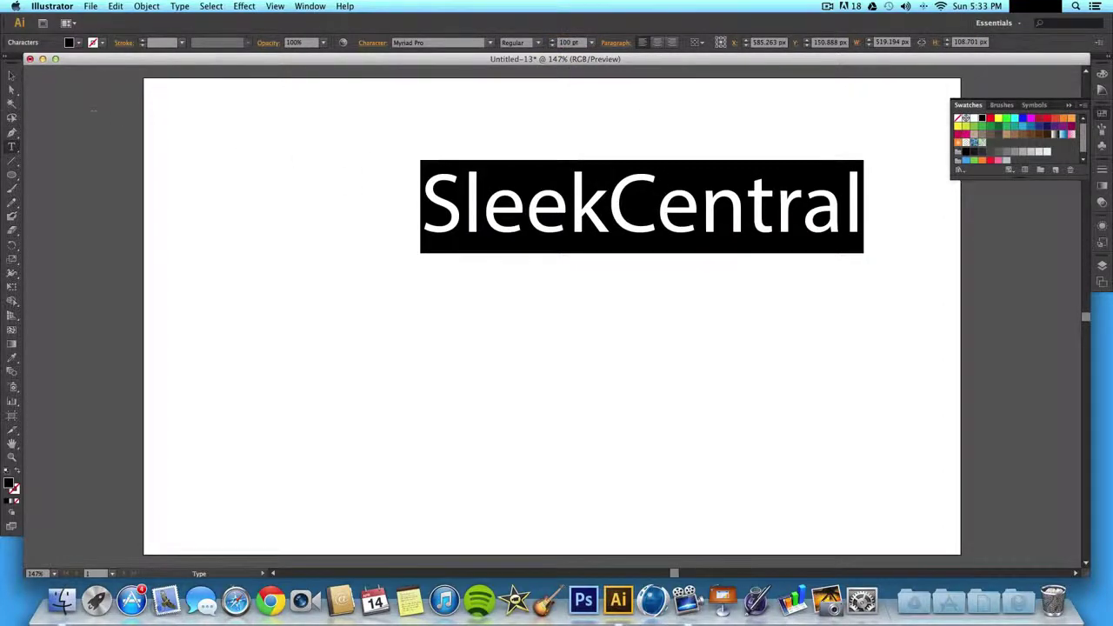
pyautogui.click(12, 76)
pyautogui.write('W')
pyautogui.press('super+z')
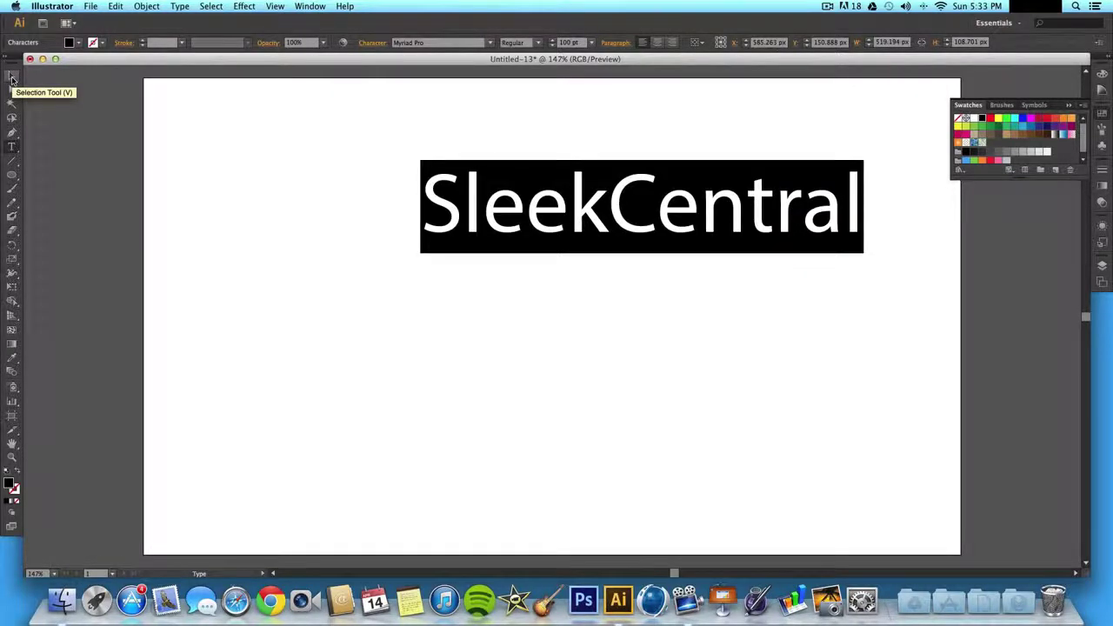
pyautogui.click(12, 79)
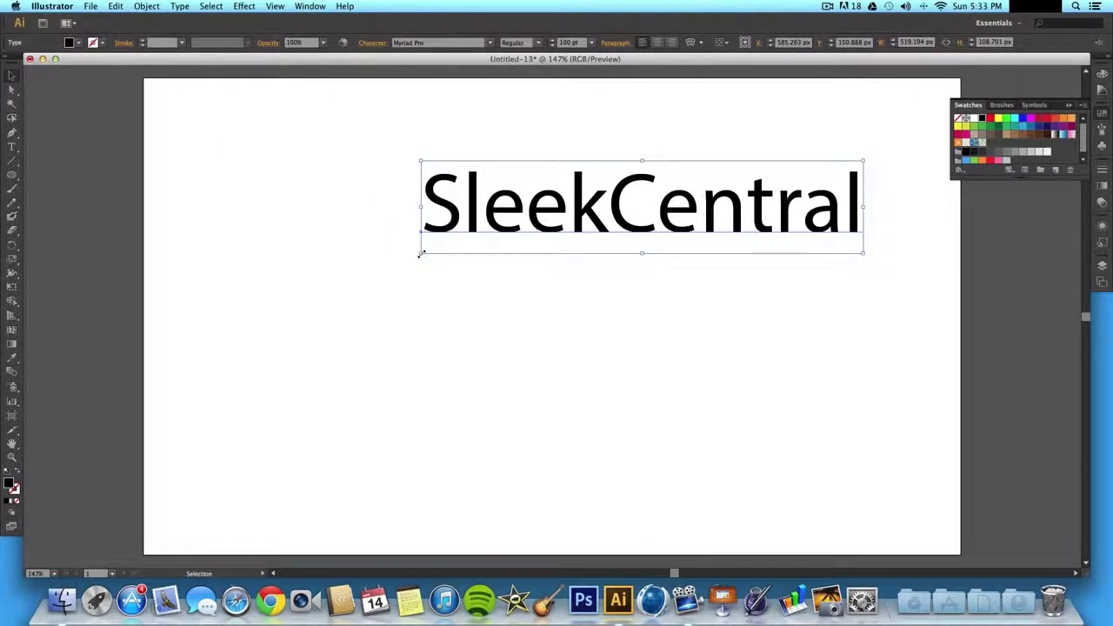
# - Scale the SleekCentral text up proportionally to about 138 pt and move it to the lower half of the artboard
pyautogui.moveTo(421, 253); pyautogui.dragTo(253, 357)
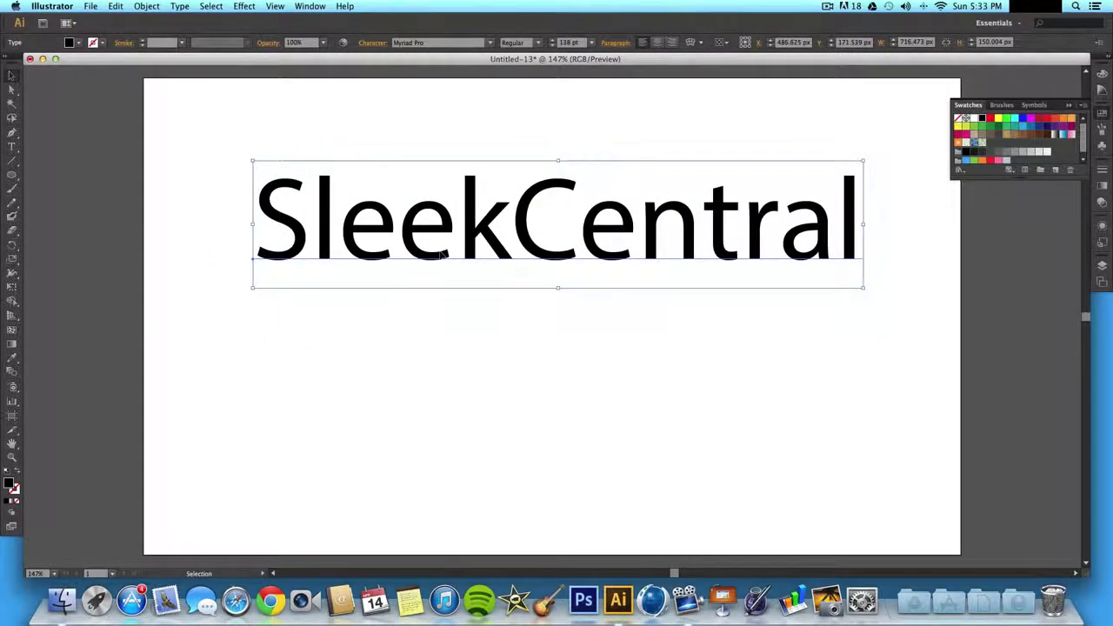
pyautogui.moveTo(542, 233); pyautogui.dragTo(553, 280)
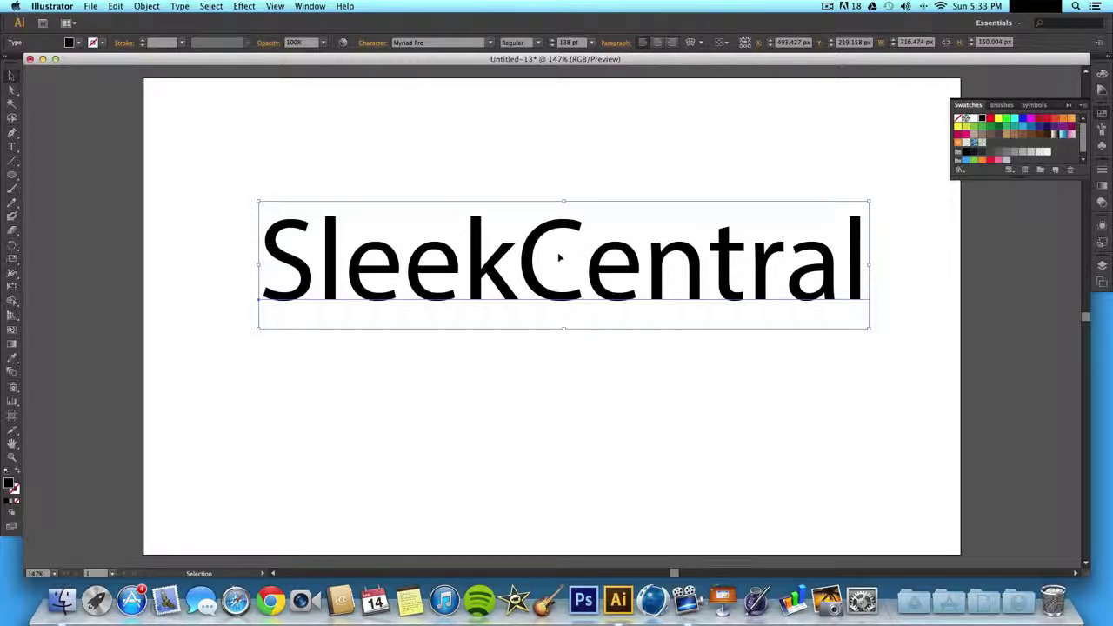
pyautogui.moveTo(533, 266); pyautogui.dragTo(533, 388)
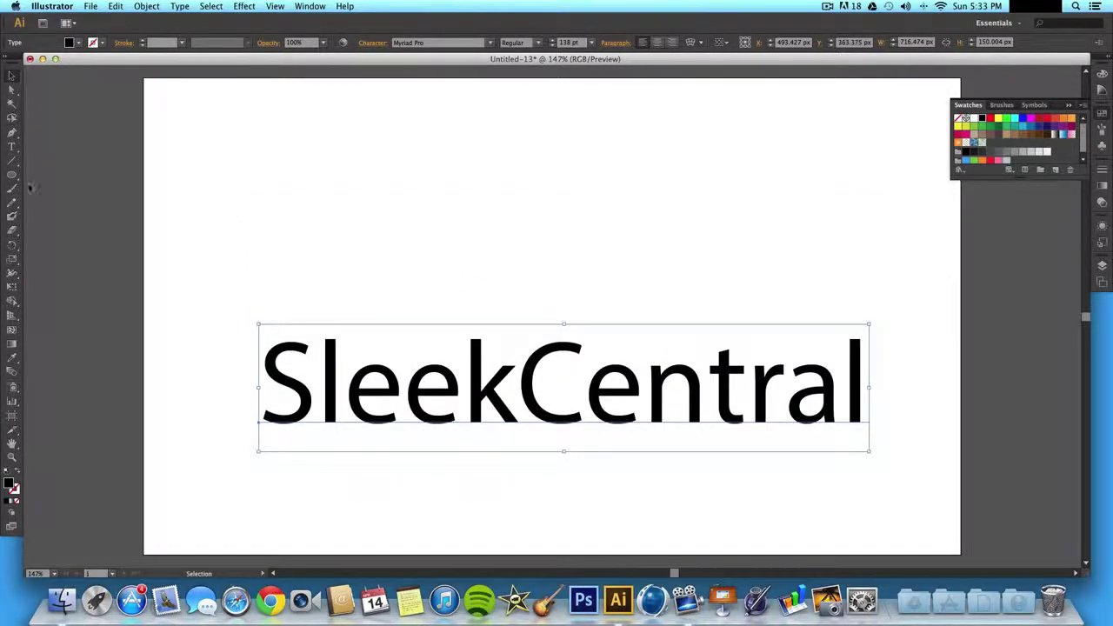
# - Try out a black circle about 224 px wide above the text and undo it
pyautogui.click(12, 175)
pyautogui.moveTo(443, 140); pyautogui.dragTo(637, 277)
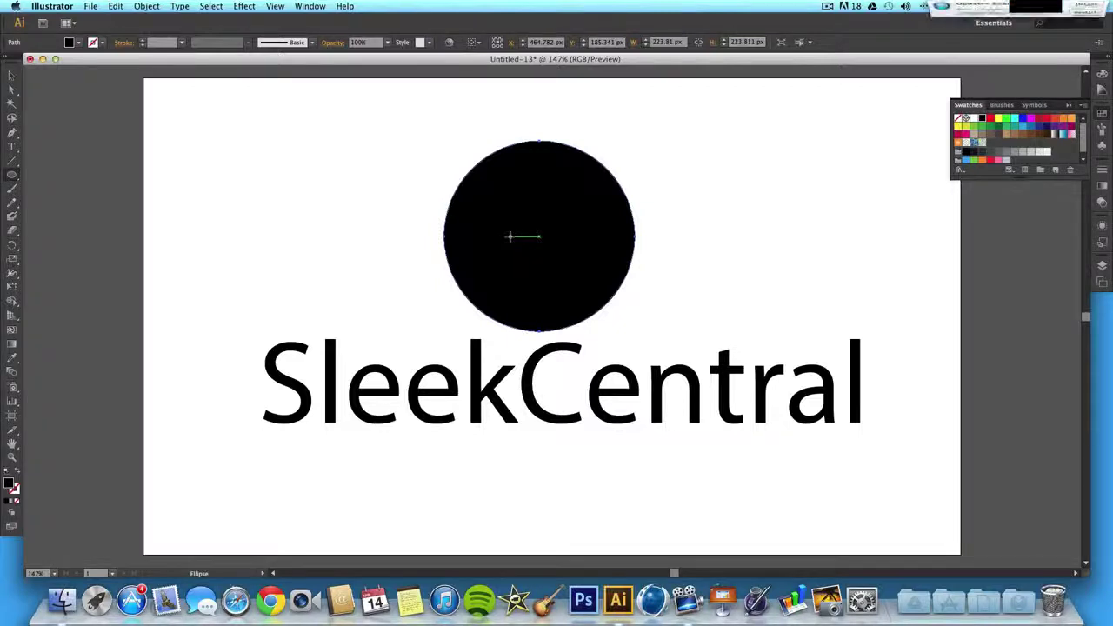
pyautogui.press('v')
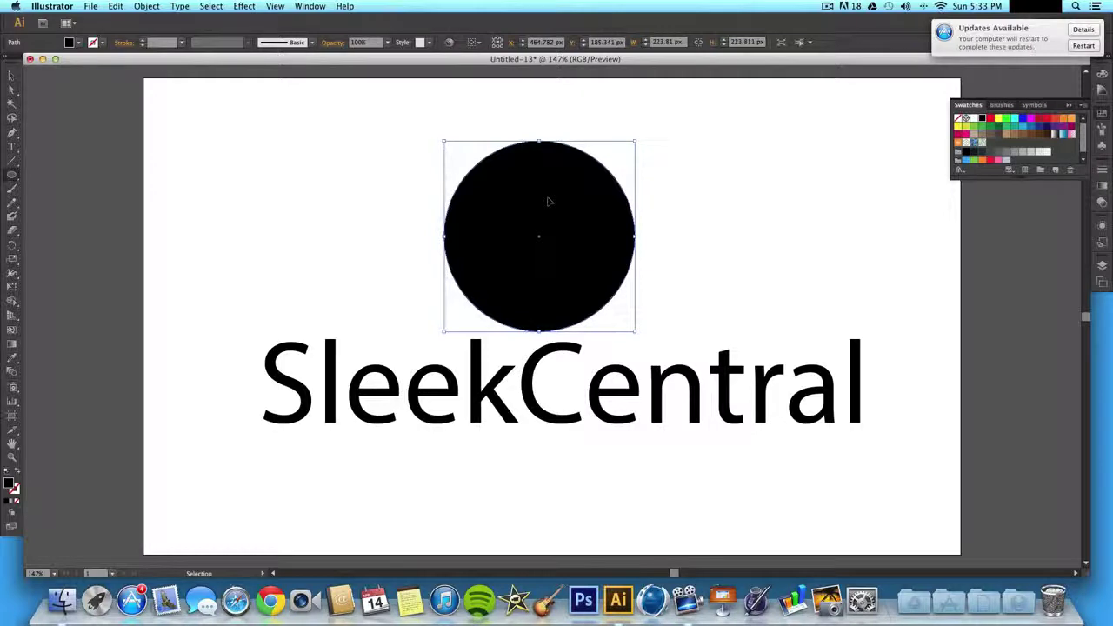
pyautogui.press('l')
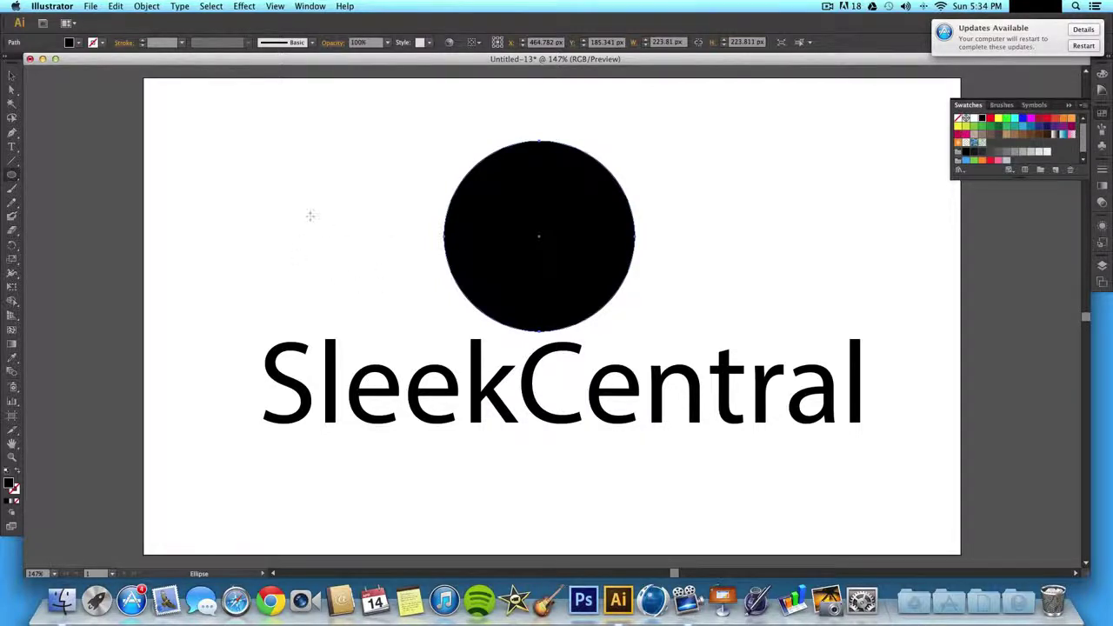
pyautogui.press('super+z')
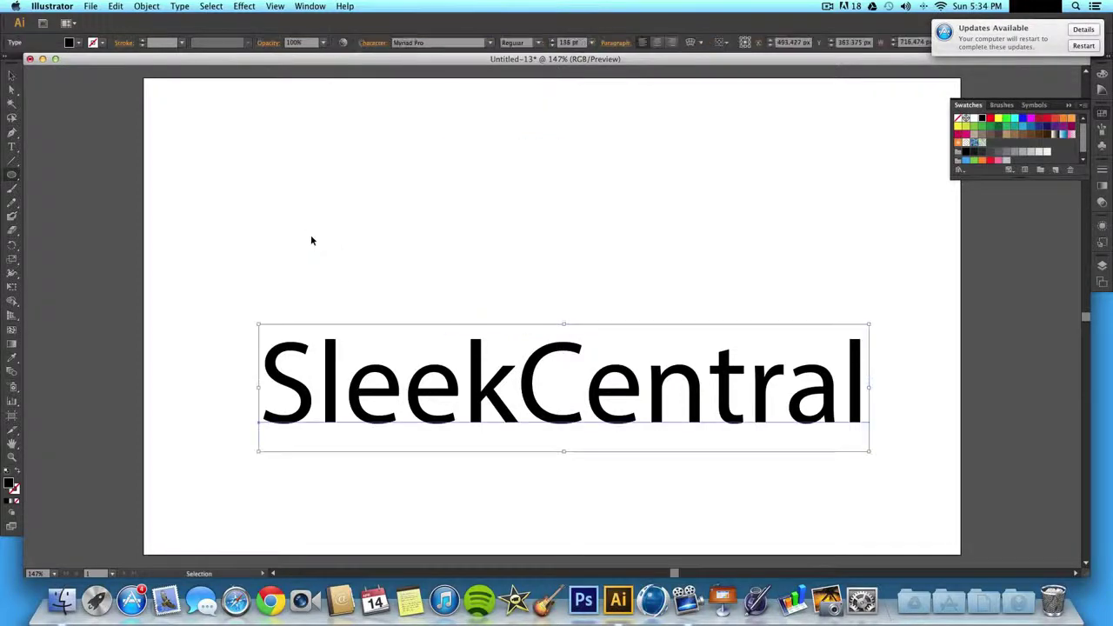
# - Move the SleekCentral text back up to the middle of the artboard
pyautogui.press('v')
pyautogui.moveTo(509, 352); pyautogui.dragTo(499, 260)
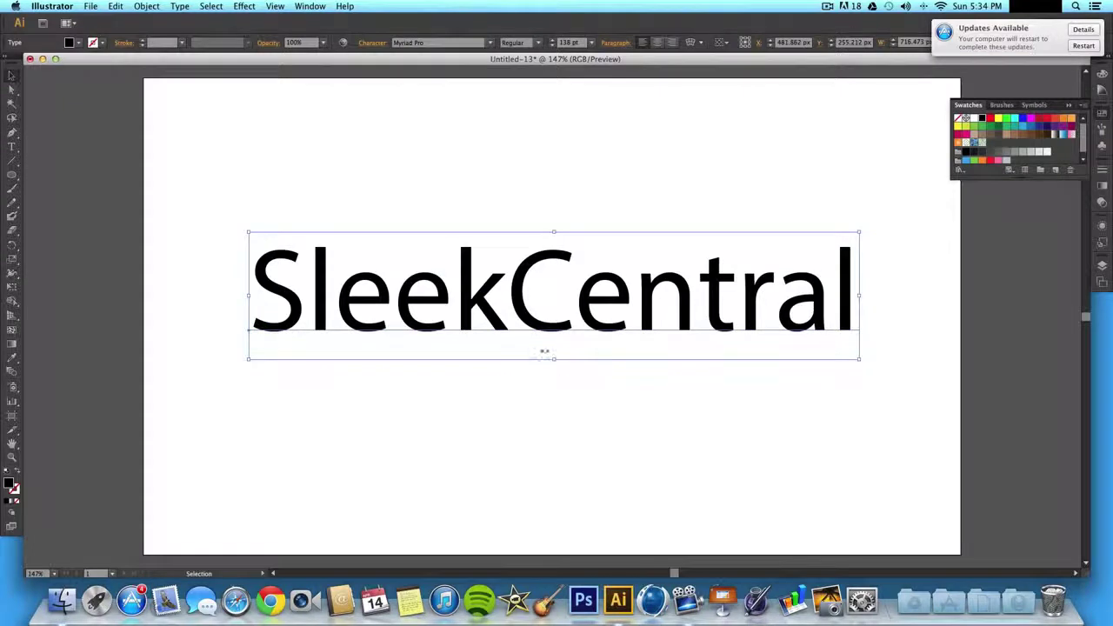
# - Try a green fill on only the letter k of the live text, and restore its black fill
pyautogui.doubleClick(512, 300)
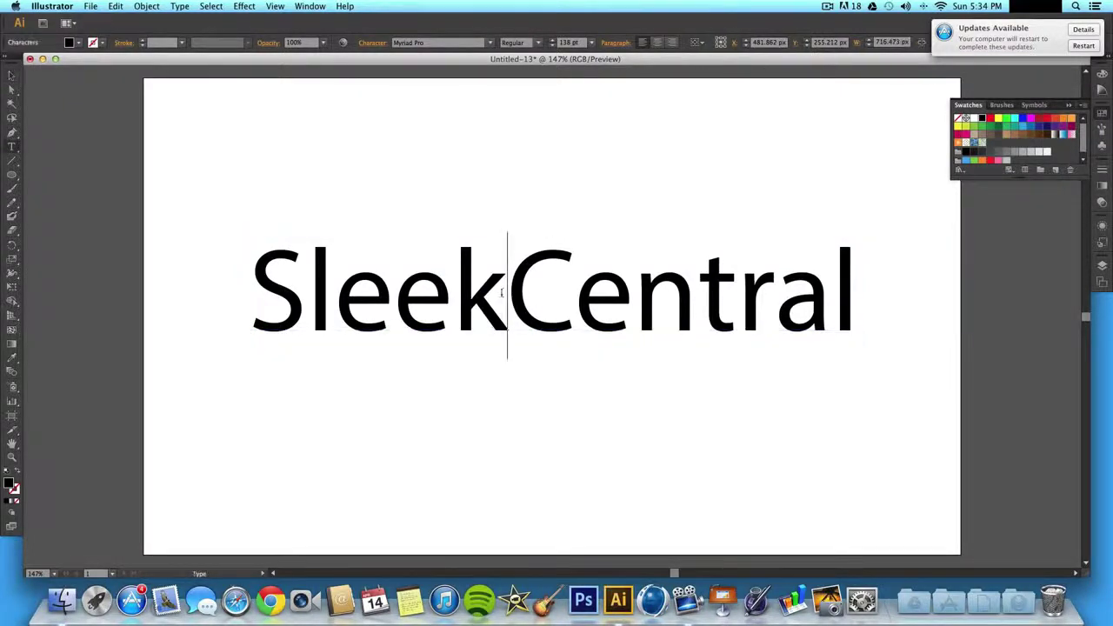
pyautogui.moveTo(510, 296); pyautogui.dragTo(451, 296)
pyautogui.click(1014, 127)
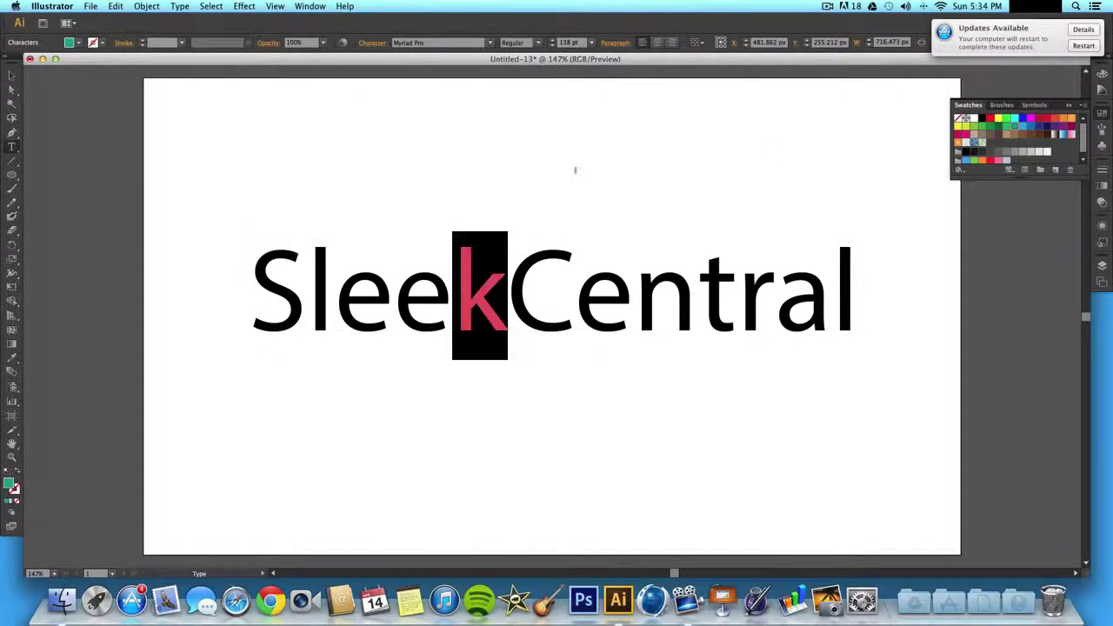
pyautogui.press('Right')
pyautogui.hotkey('shift', 'Left')
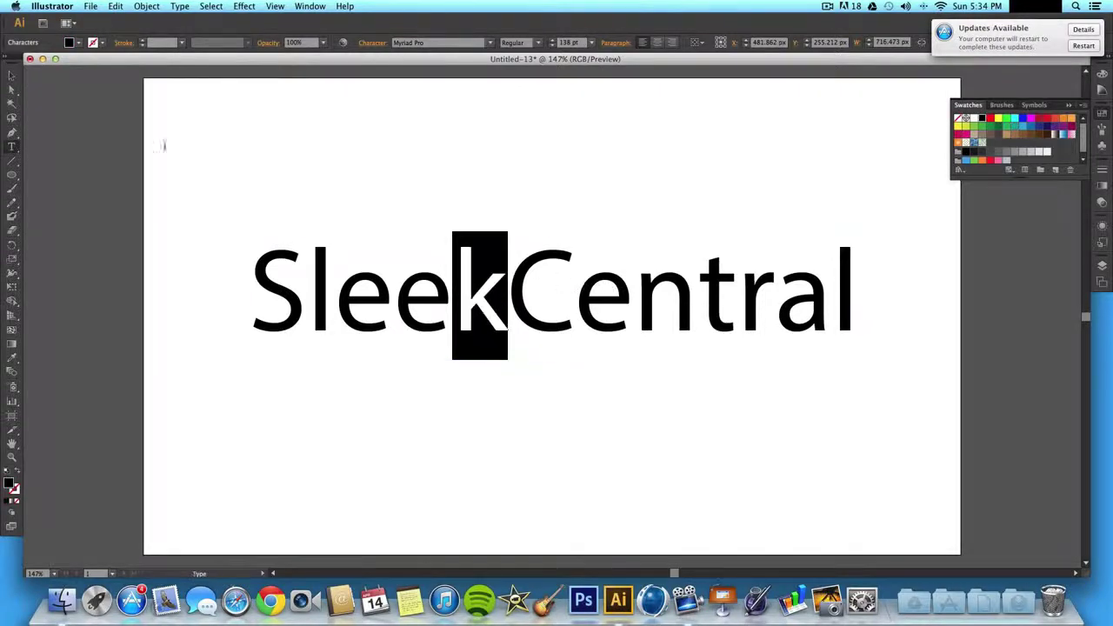
pyautogui.press('Escape')
pyautogui.press('Return')
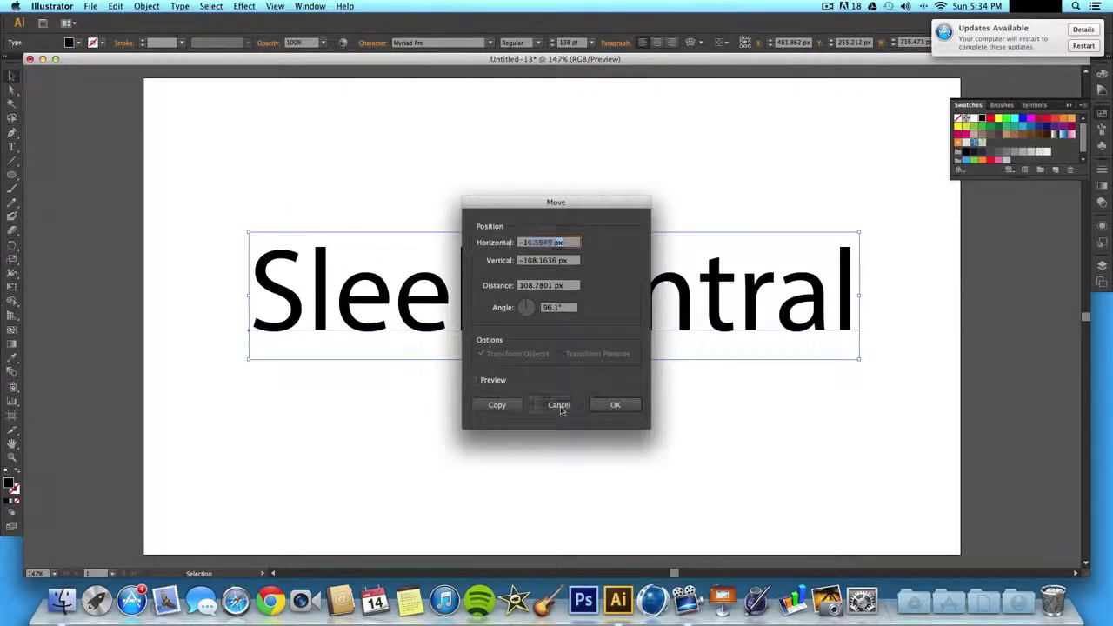
pyautogui.click(558, 406)
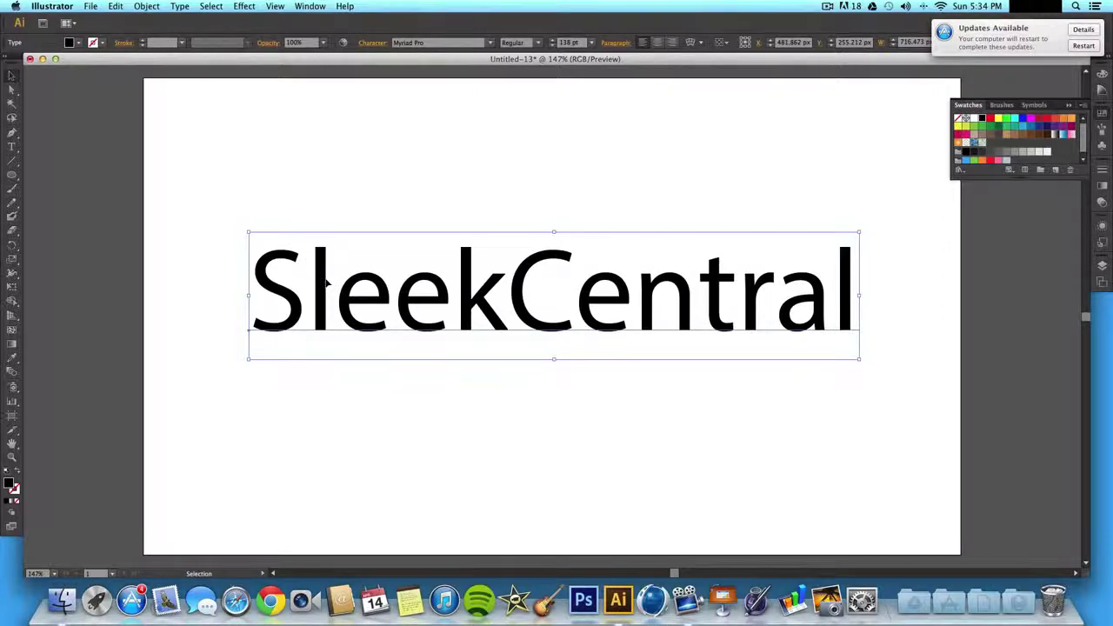
# - Convert the SleekCentral text to outlines with Create Outlines
pyautogui.click(356, 194)
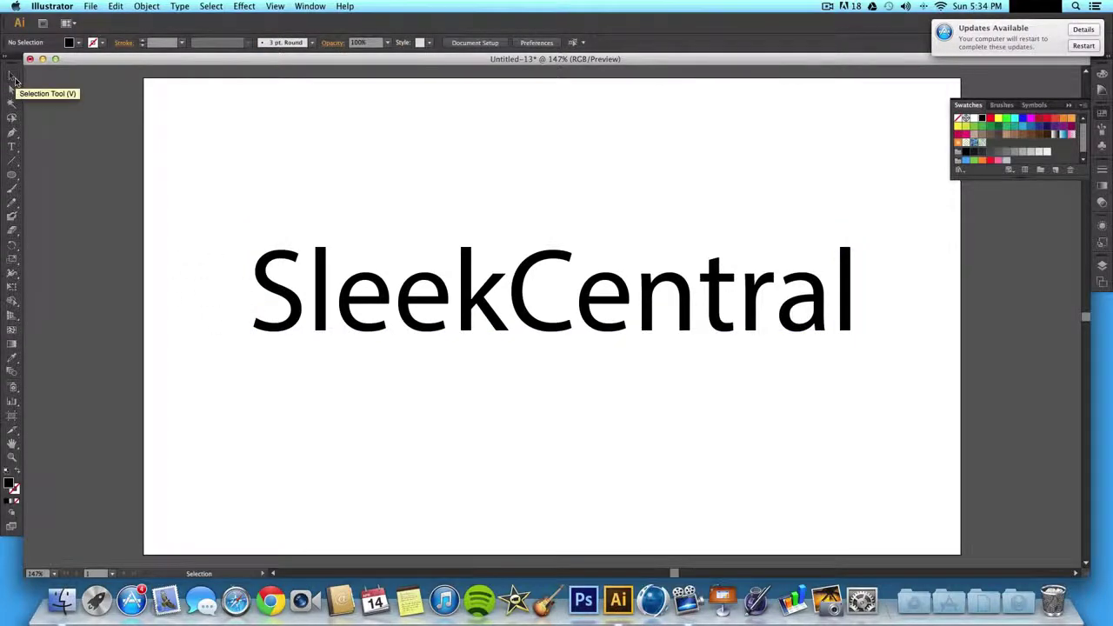
pyautogui.click(13, 77)
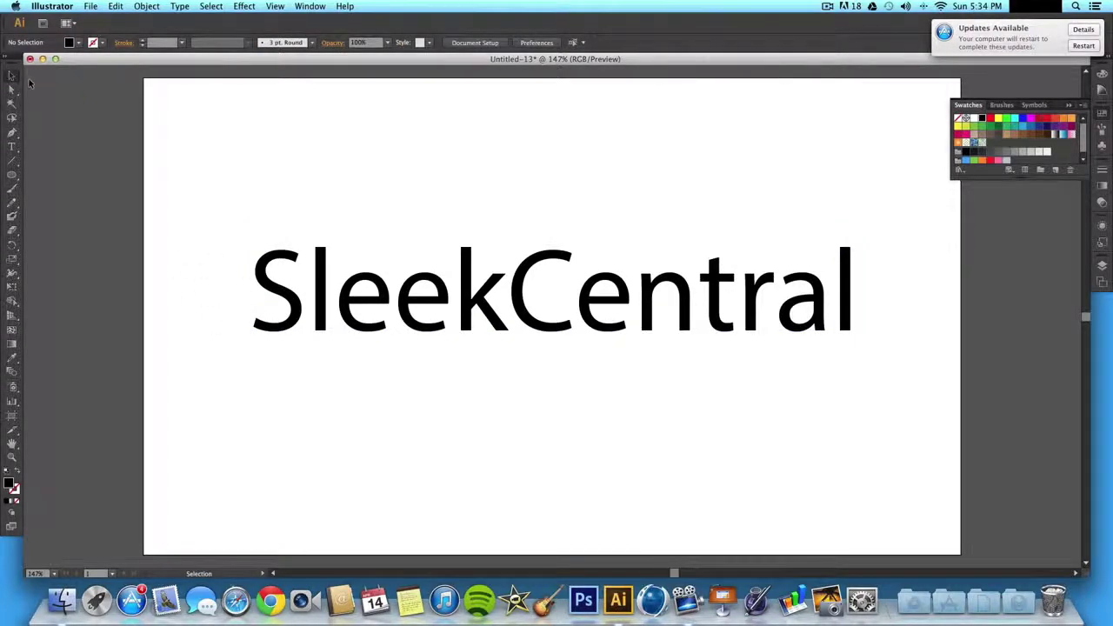
pyautogui.click(277, 292)
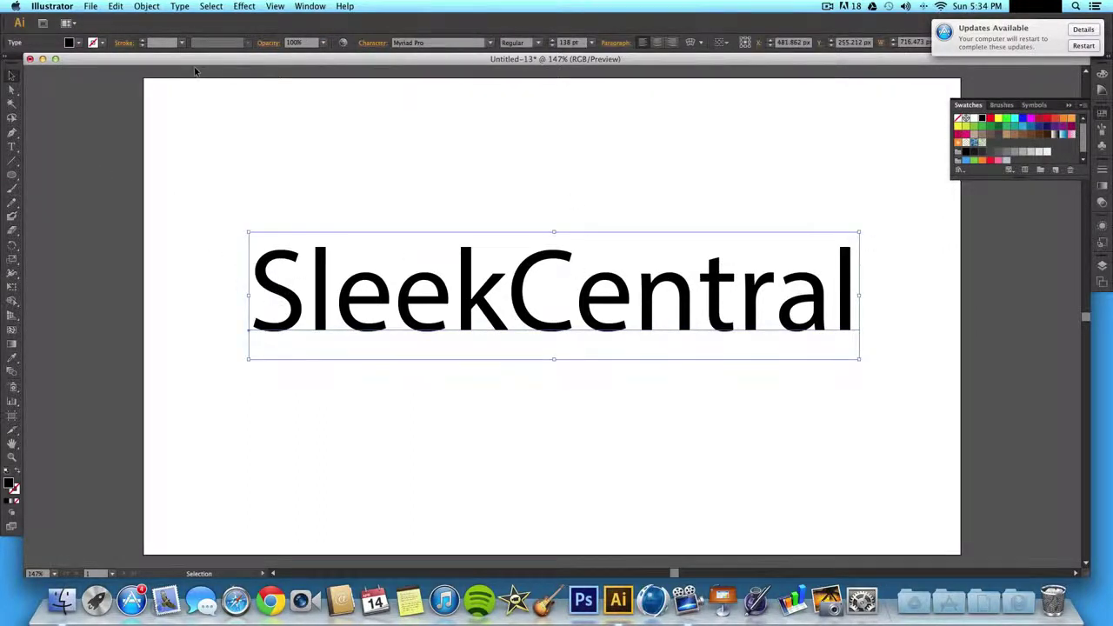
pyautogui.click(180, 6)
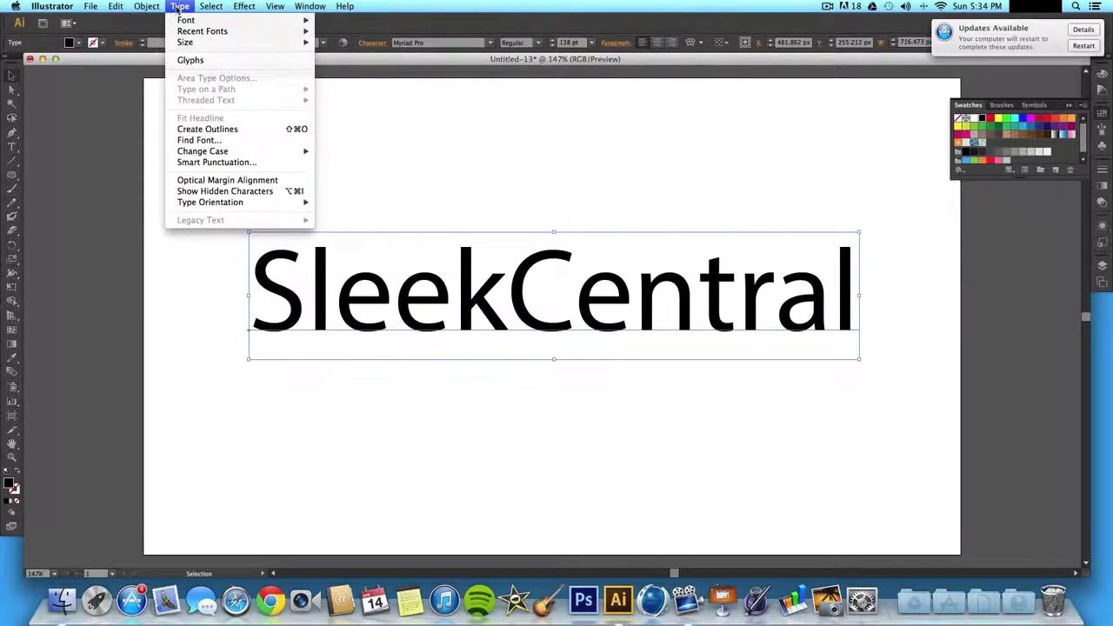
pyautogui.click(253, 128)
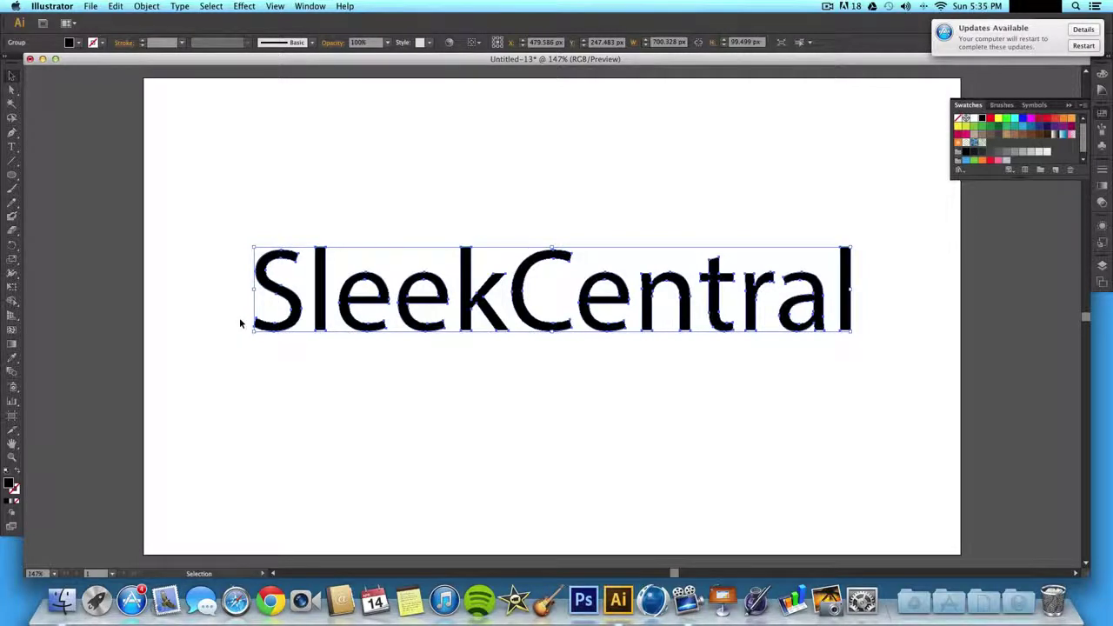
pyautogui.click(223, 223)
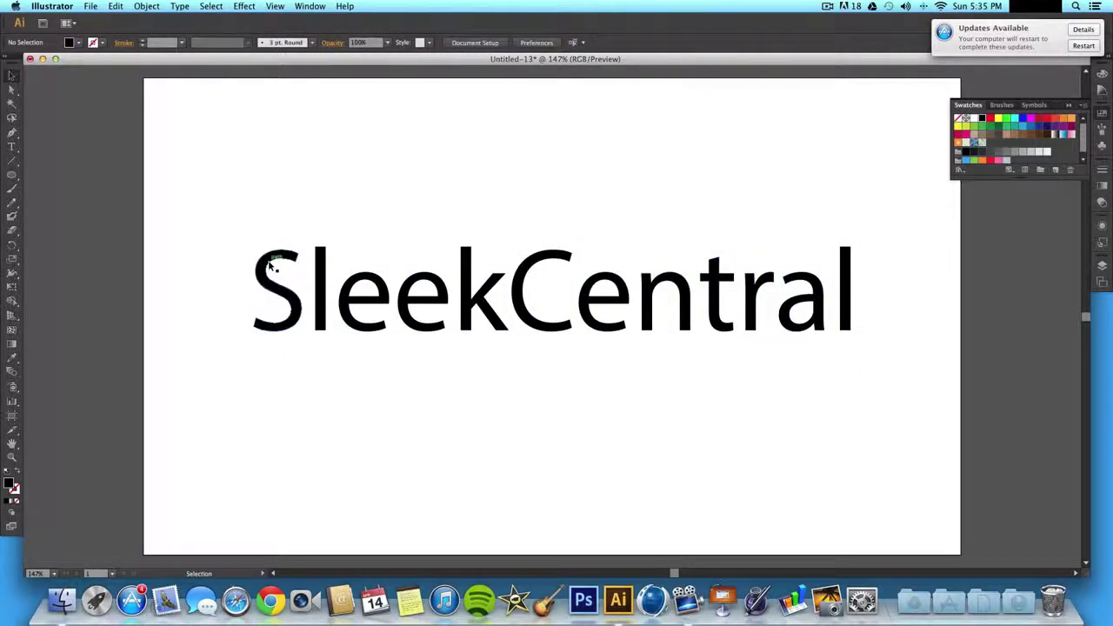
# - Try dark blue on the outlined SleekCentral lettering and settle on a red fill
pyautogui.click(272, 266)
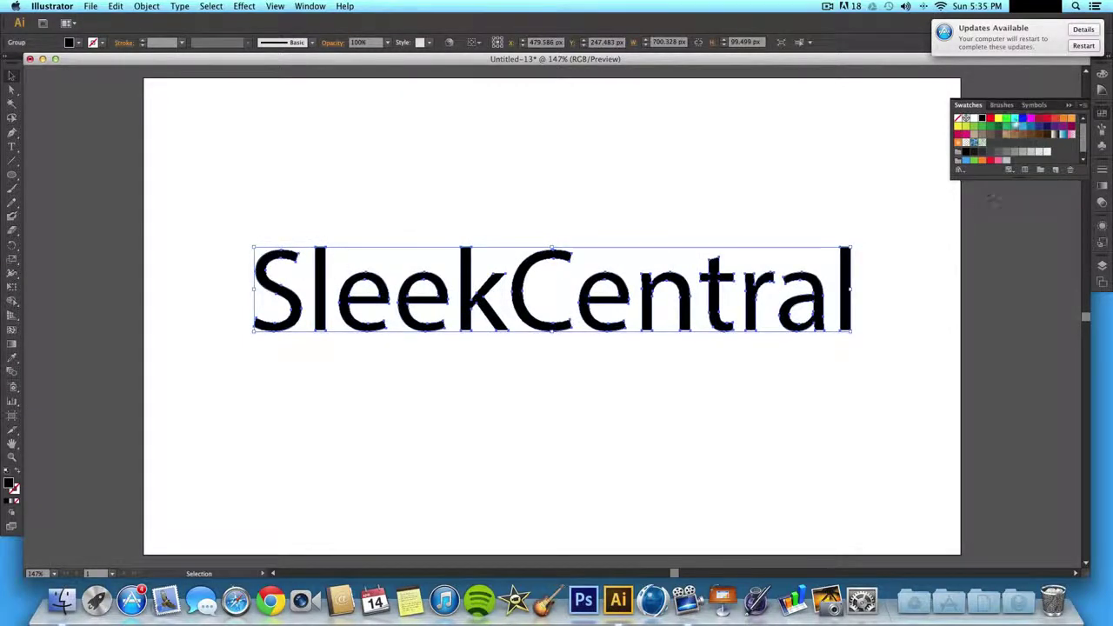
pyautogui.click(1023, 118)
pyautogui.click(1039, 127)
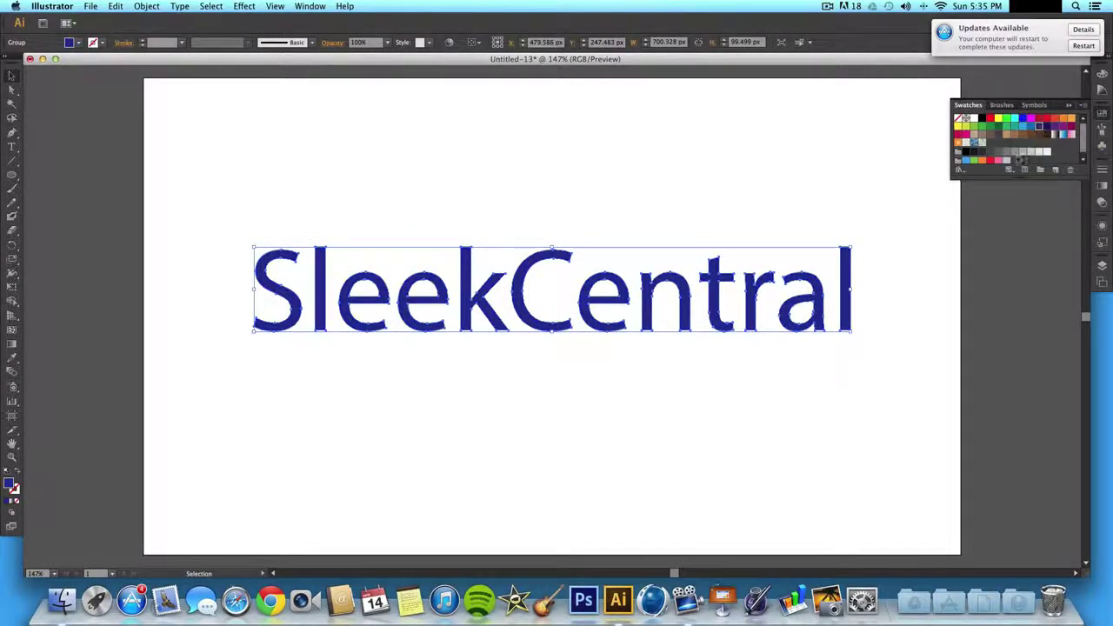
pyautogui.click(993, 167)
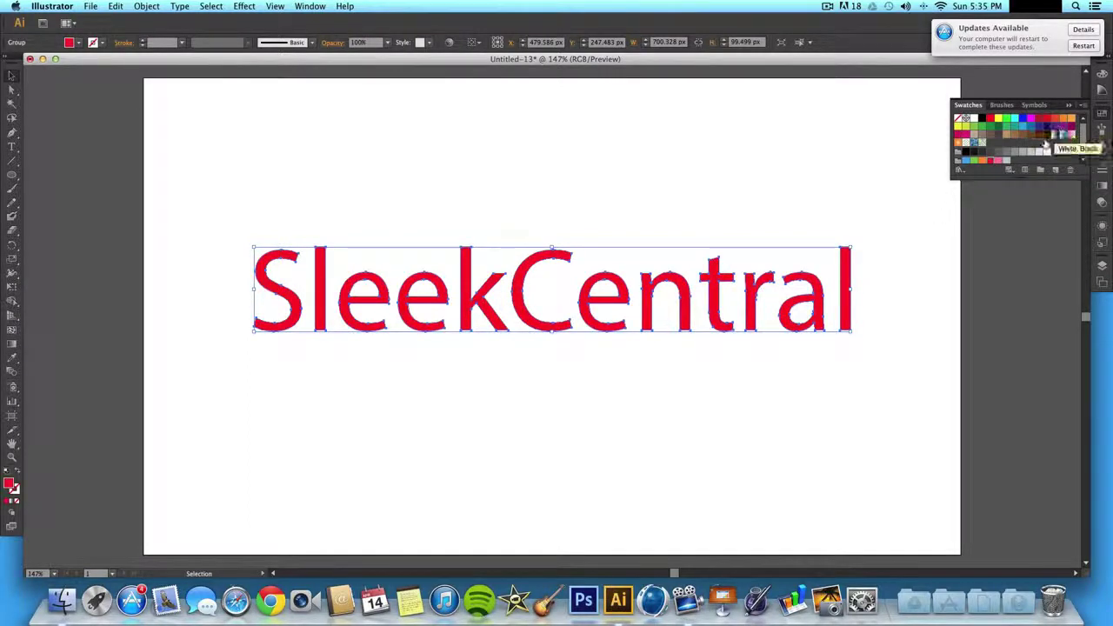
pyautogui.click(480, 242)
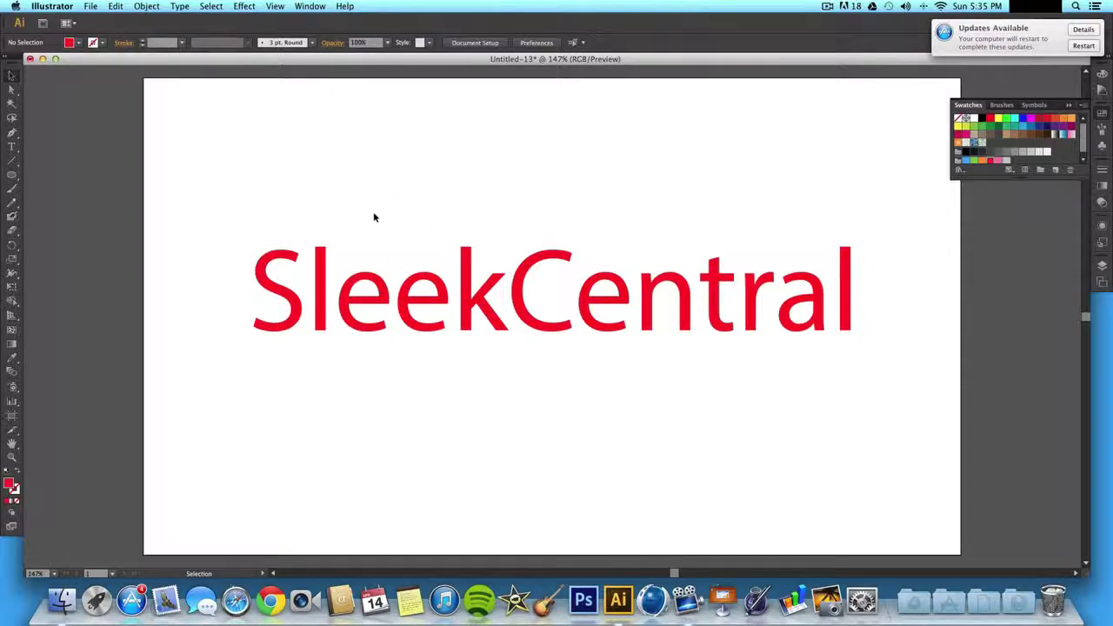
# - Stretch the upper end of the S outward and down to near the l by moving its two end anchor points with Direct Selection
pyautogui.click(281, 255)
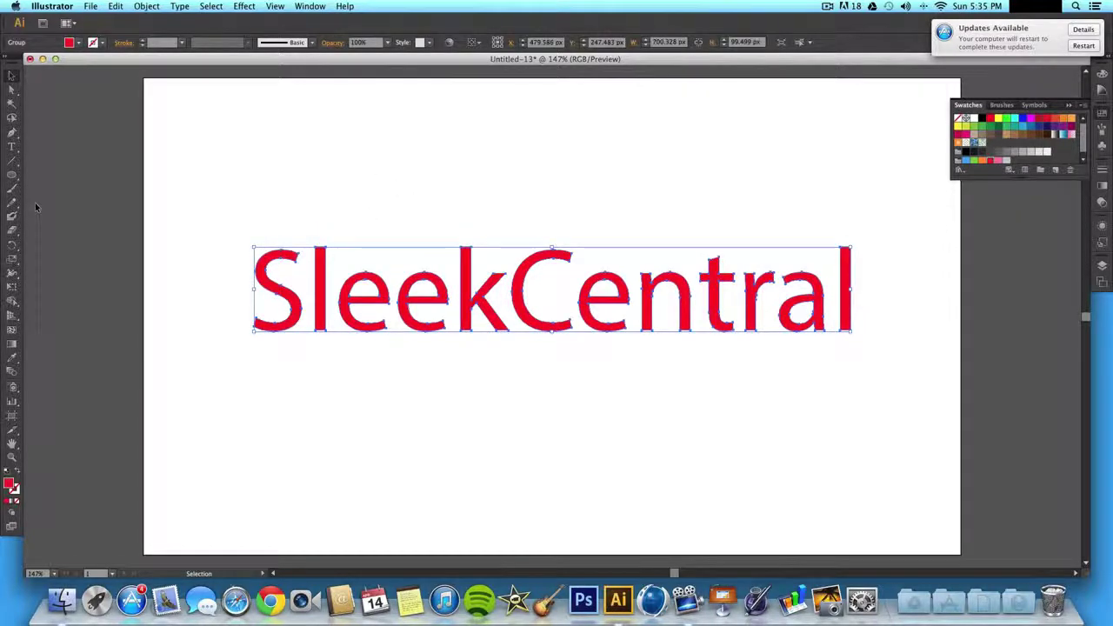
pyautogui.click(13, 90)
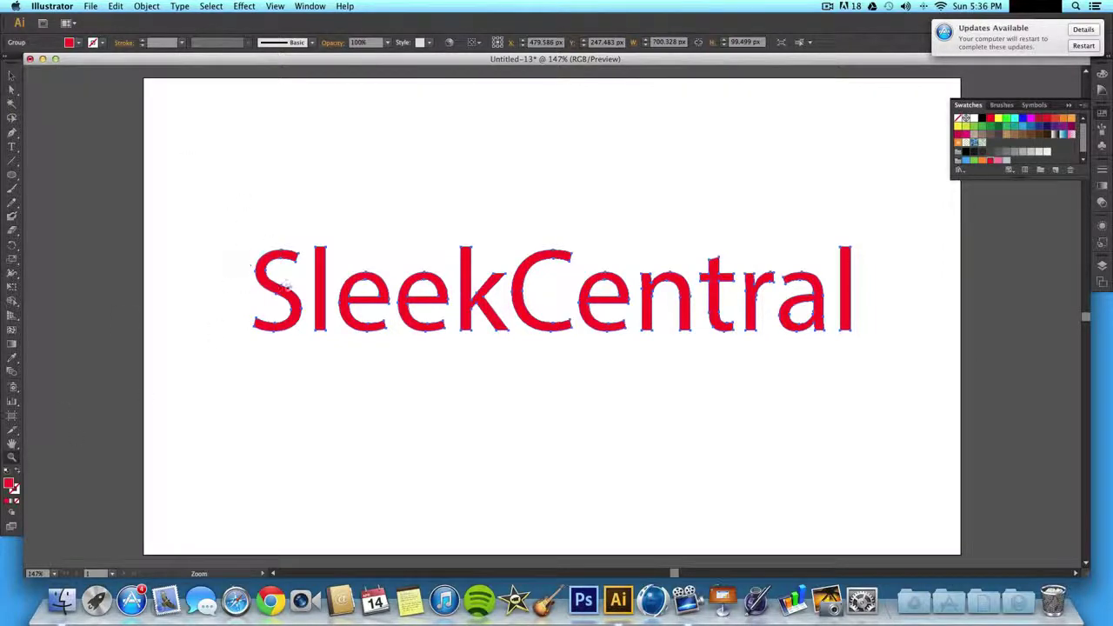
pyautogui.moveTo(336, 351); pyautogui.dragTo(335, 351)
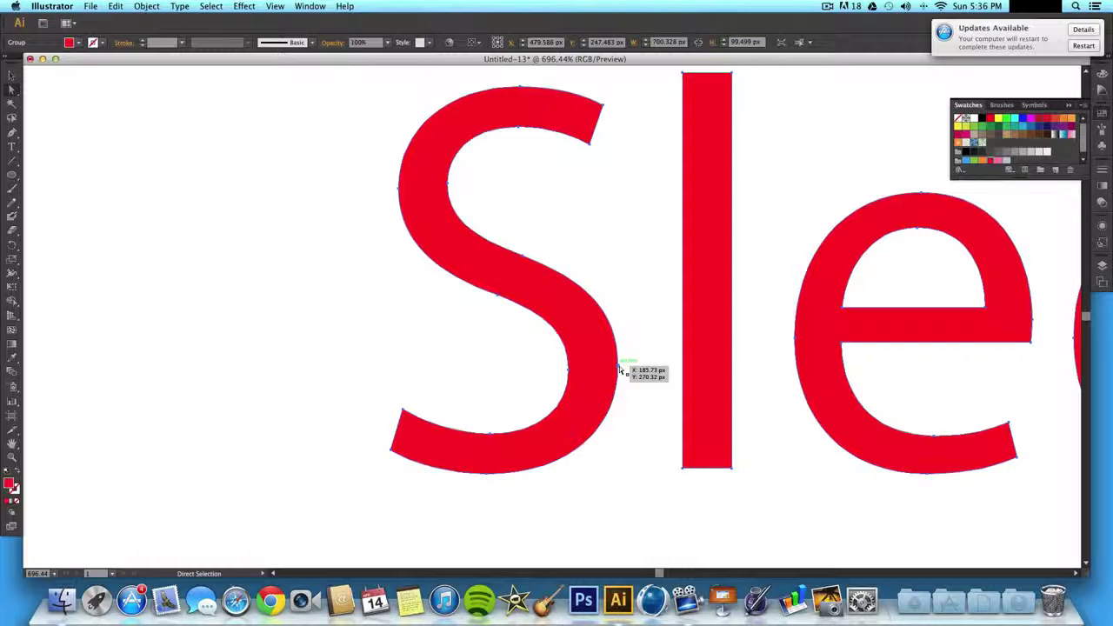
pyautogui.scroll(3, 605, 204)
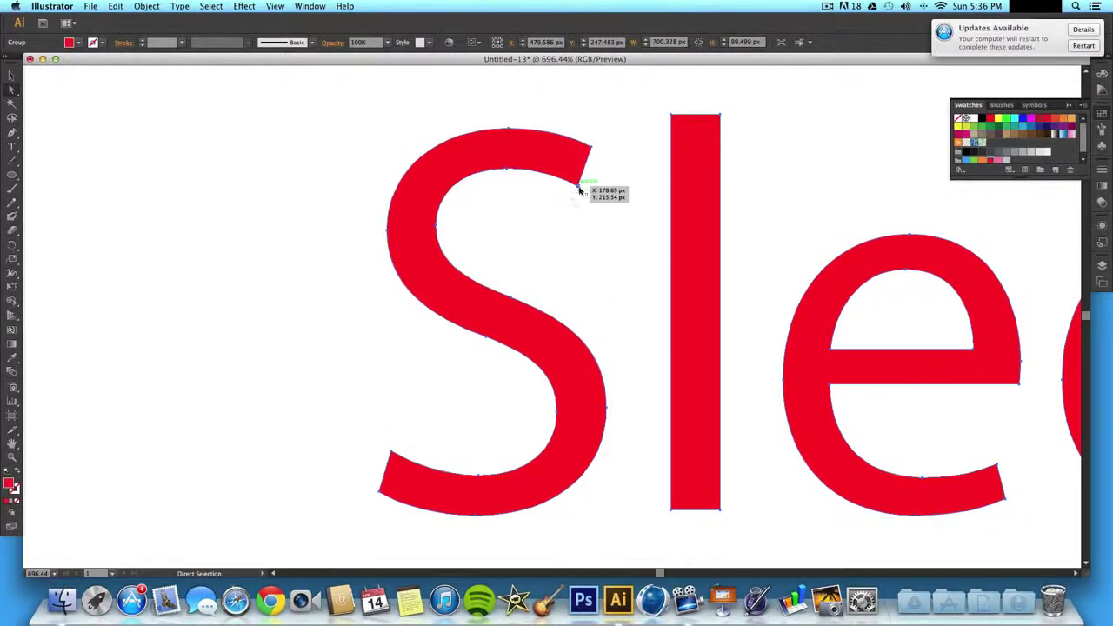
pyautogui.scroll(-1, 579, 190)
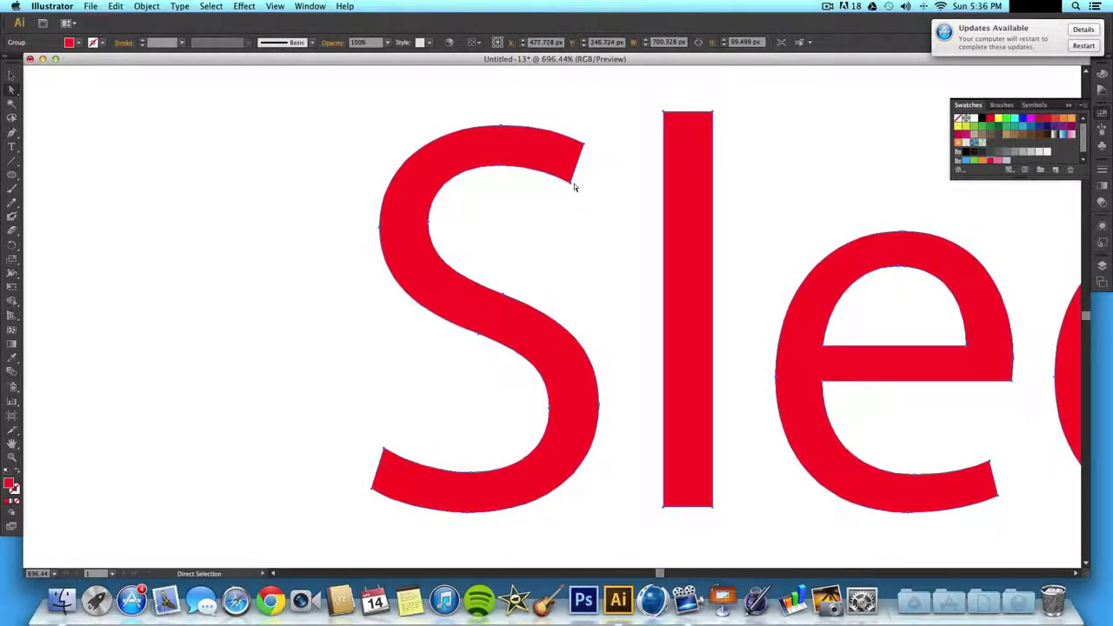
pyautogui.moveTo(572, 185); pyautogui.dragTo(494, 79)
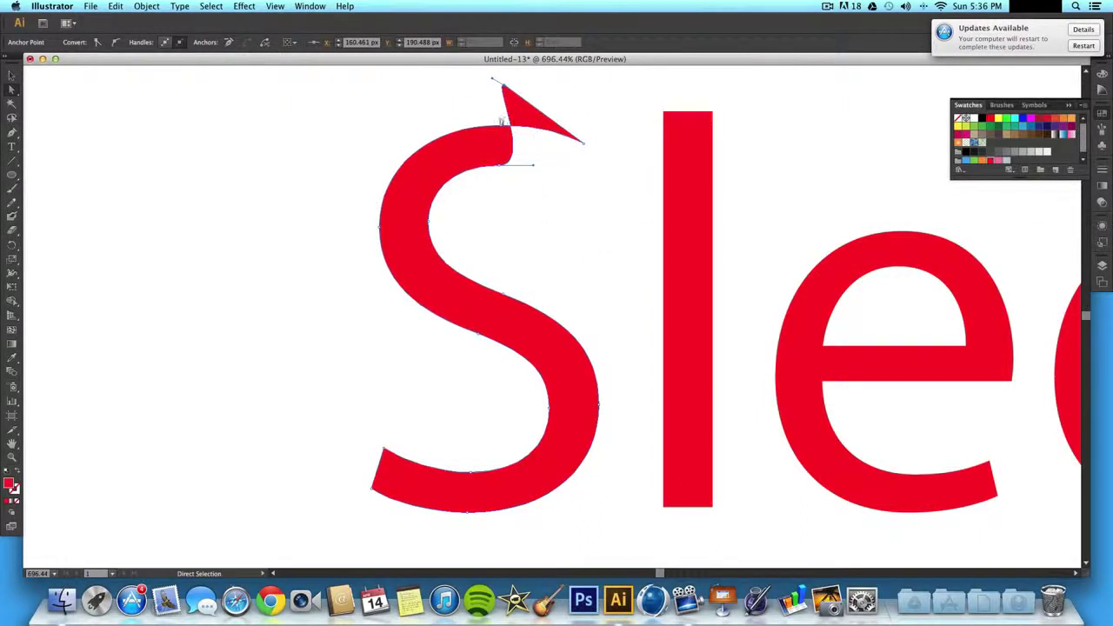
pyautogui.press('super+z')
pyautogui.moveTo(598, 203); pyautogui.dragTo(627, 223)
pyautogui.moveTo(586, 149); pyautogui.dragTo(647, 189)
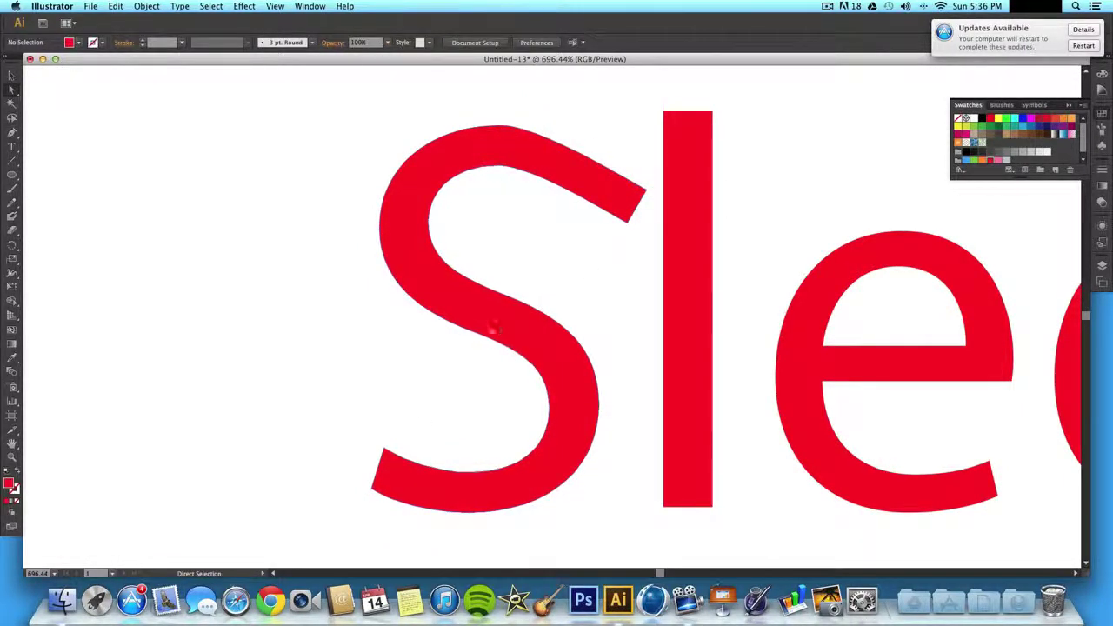
# - Extend the lower end of the S outward and upward, away from the l, by moving its two end anchor points
pyautogui.moveTo(383, 449); pyautogui.dragTo(303, 389)
pyautogui.moveTo(358, 489); pyautogui.dragTo(274, 408)
pyautogui.hscroll(2, 433, 465)
pyautogui.hscroll(10, 433, 466)
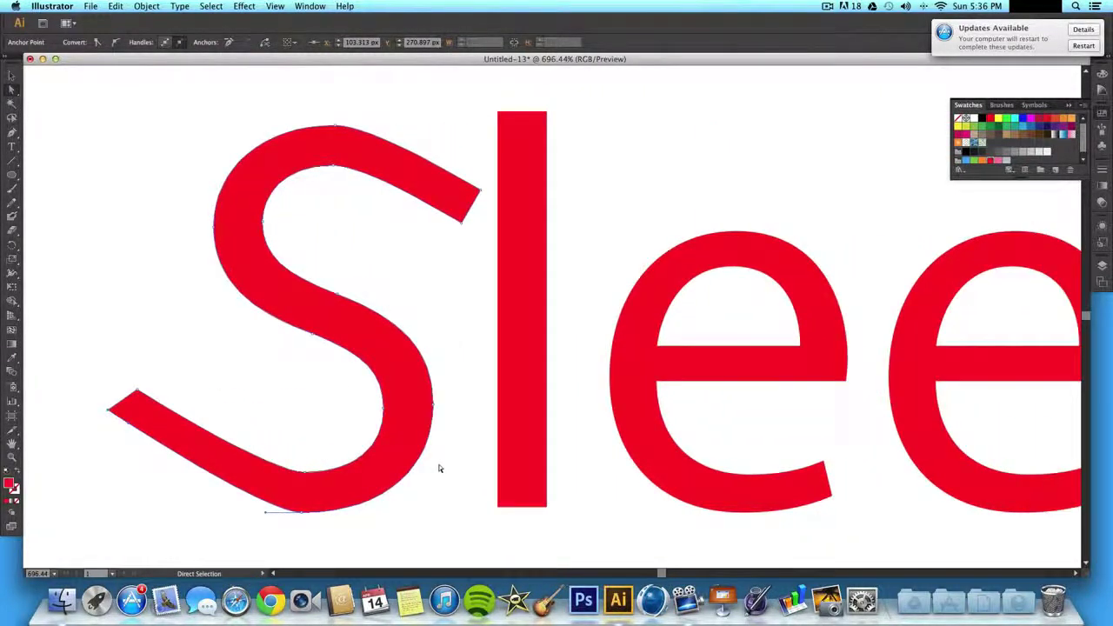
pyautogui.click(438, 467)
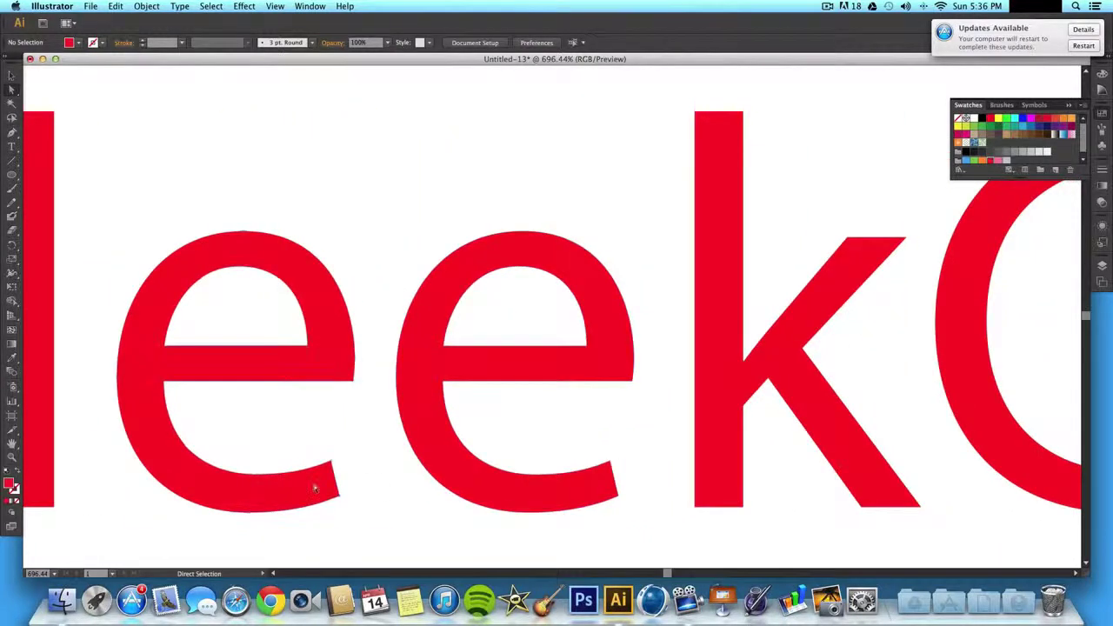
# - Stretch the first e's tail into the second e and the second e's tail up into the stem of the k
pyautogui.moveTo(327, 474); pyautogui.dragTo(399, 422)
pyautogui.moveTo(340, 497); pyautogui.dragTo(543, 365)
pyautogui.click(470, 474)
pyautogui.hscroll(5, 402, 484)
pyautogui.moveTo(423, 500); pyautogui.dragTo(546, 406)
# - Extend the upper arm of the k by its two end anchor points so it connects to the top curve of the C
pyautogui.hscroll(2, 597, 426)
pyautogui.hscroll(3, 597, 426)
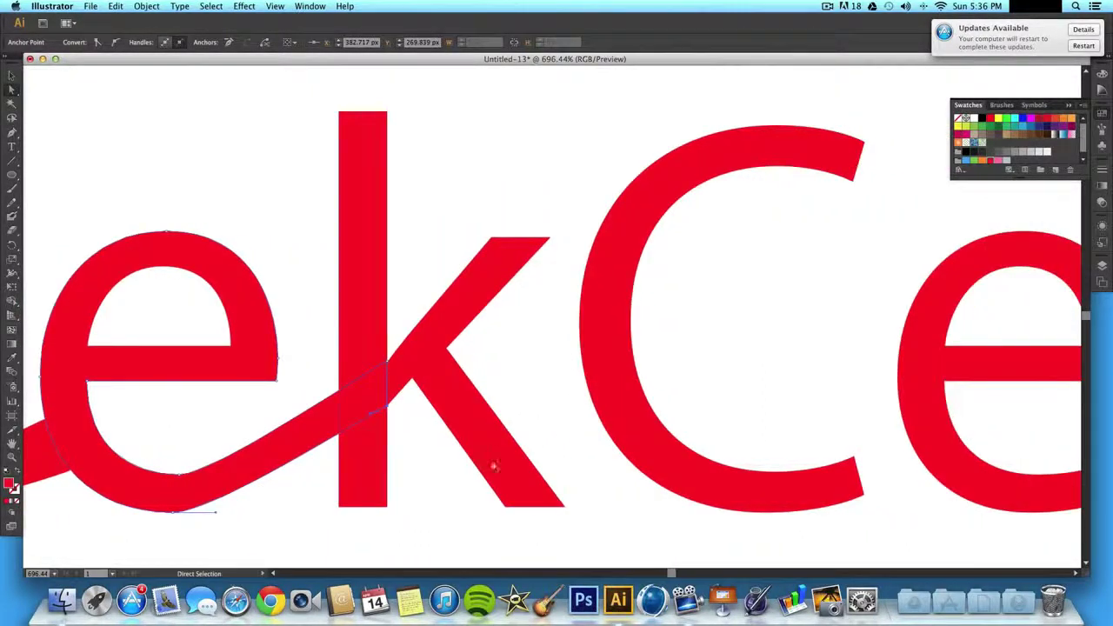
pyautogui.click(510, 467)
pyautogui.hscroll(1, 510, 470)
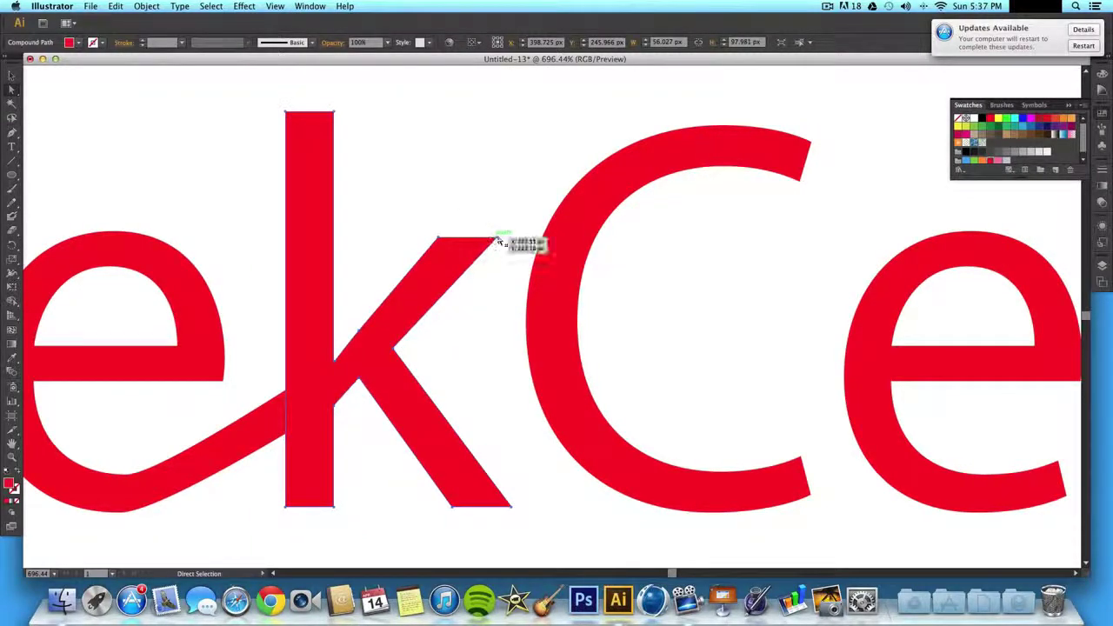
pyautogui.moveTo(497, 241); pyautogui.dragTo(613, 155)
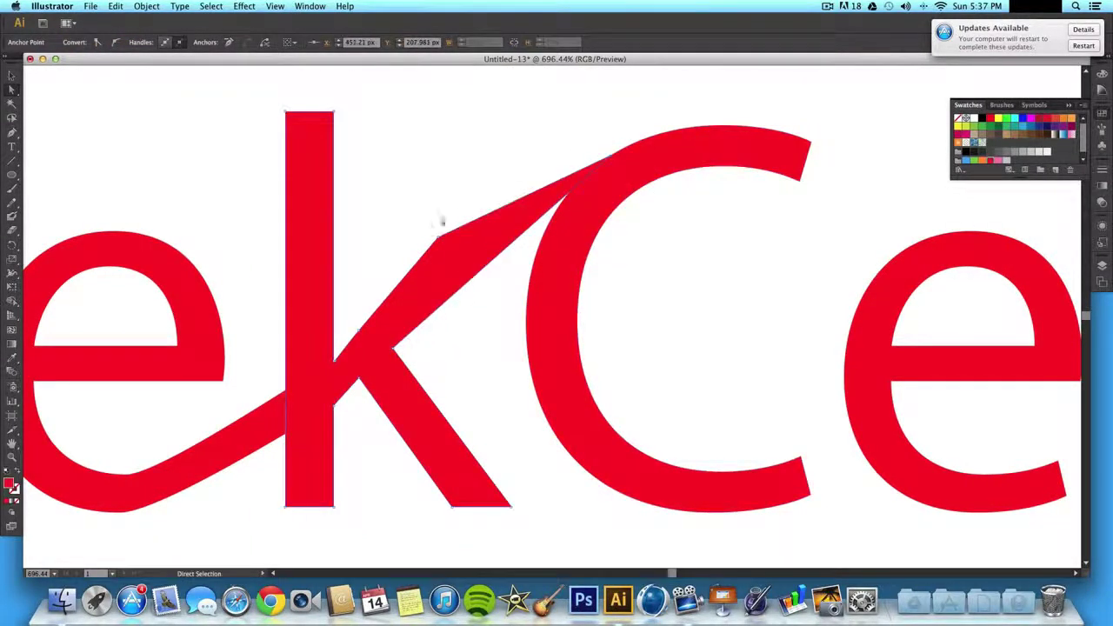
pyautogui.moveTo(441, 238); pyautogui.dragTo(686, 130)
pyautogui.press('super+z')
pyautogui.moveTo(439, 242); pyautogui.dragTo(577, 123)
pyautogui.click(646, 229)
# - Stretch both end anchor points of the C's lower arm to join the e that follows it
pyautogui.hscroll(4, 655, 241)
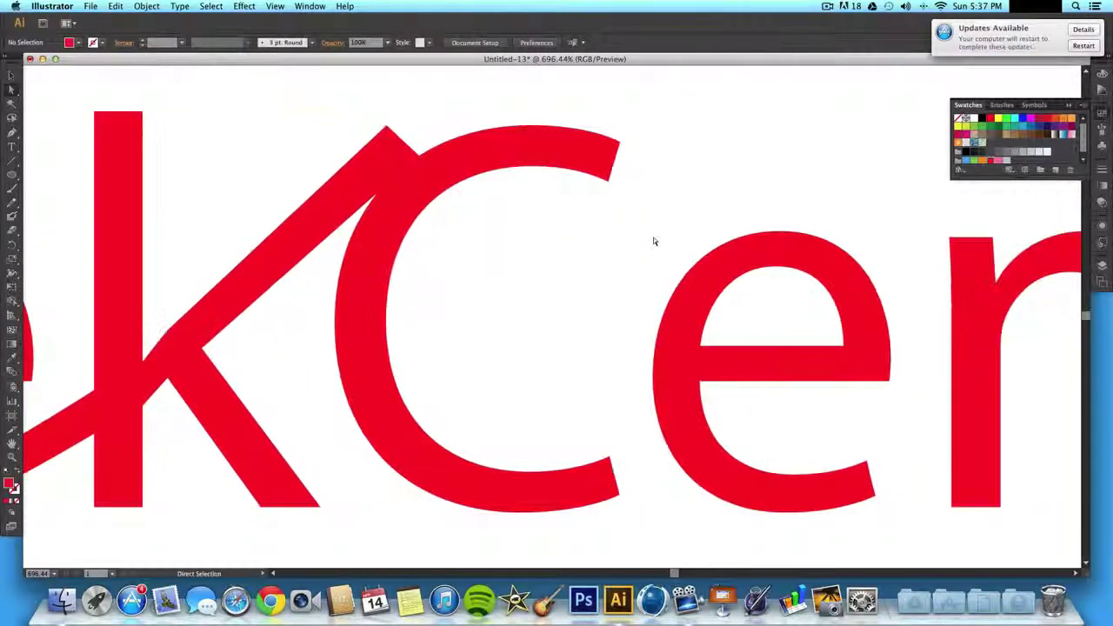
pyautogui.moveTo(614, 458); pyautogui.dragTo(659, 431)
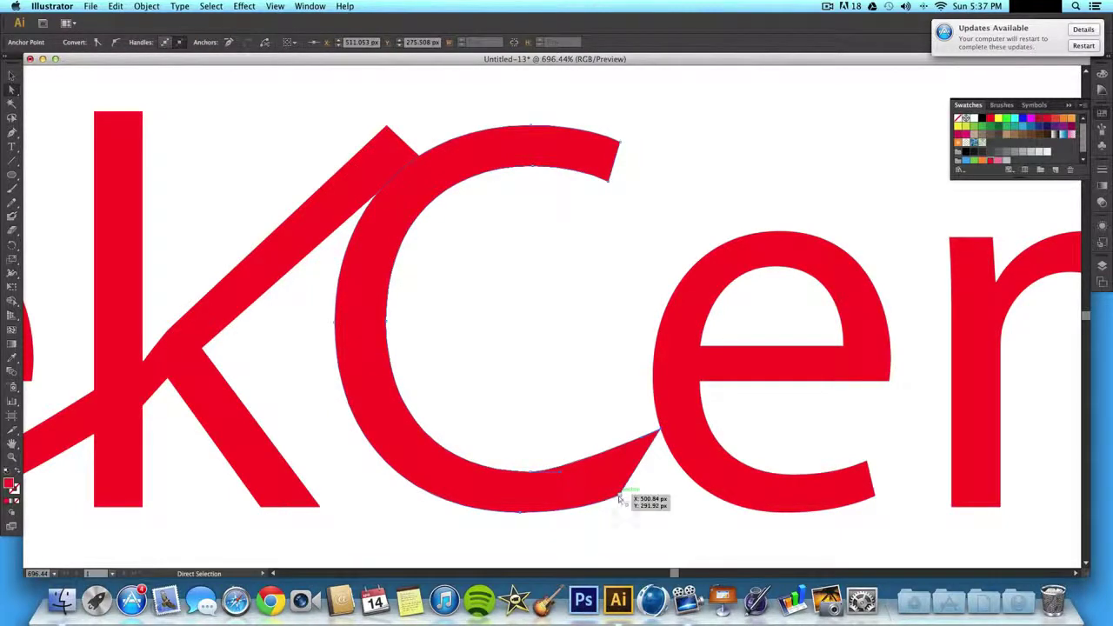
pyautogui.moveTo(620, 499); pyautogui.dragTo(690, 475)
# - Extend the tail of the e after the C up into the stem of the n
pyautogui.hscroll(3, 692, 476)
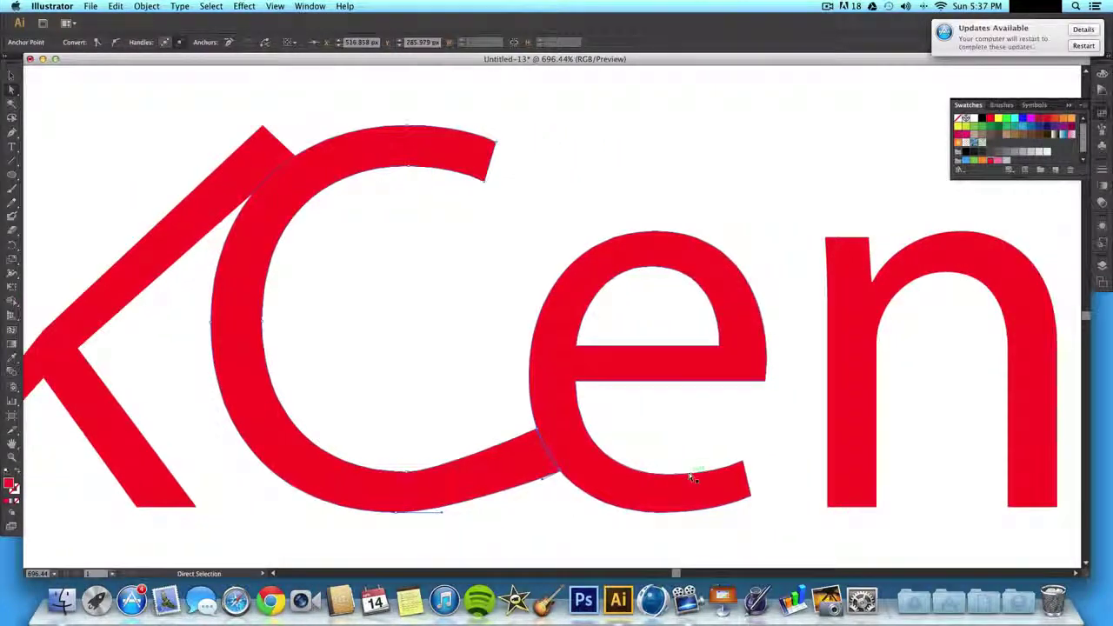
pyautogui.hscroll(4, 691, 477)
pyautogui.hscroll(3, 464, 435)
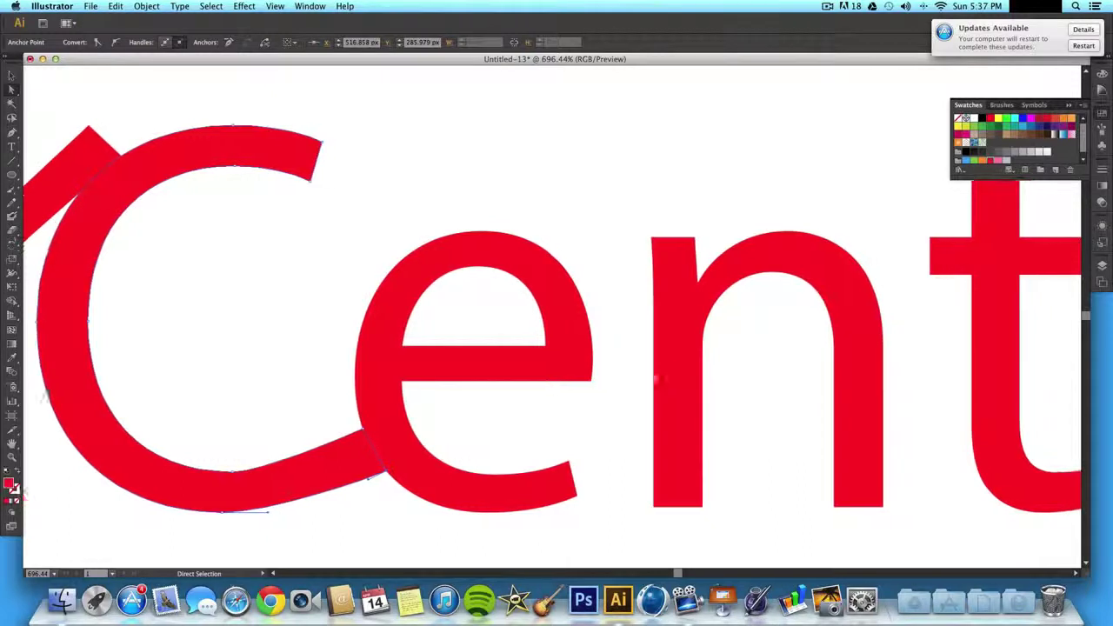
pyautogui.moveTo(451, 481); pyautogui.dragTo(585, 459)
# - Lengthen the crossbar of the t to meet the stem of the r by moving its two end anchor points
pyautogui.hscroll(5, 584, 459)
pyautogui.hscroll(5, 559, 437)
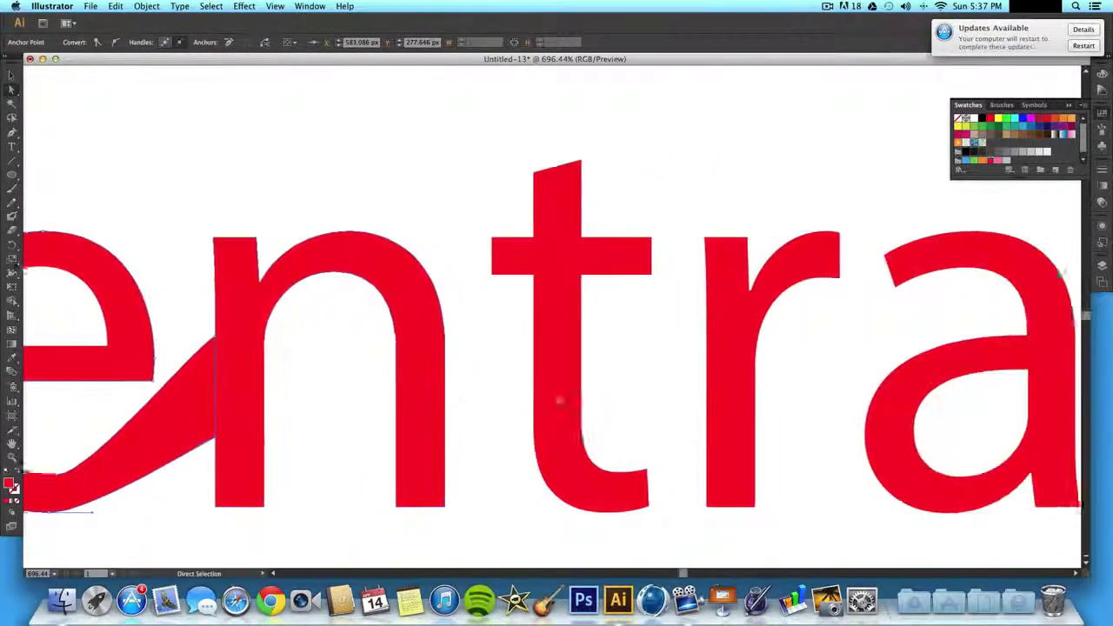
pyautogui.moveTo(612, 275); pyautogui.dragTo(668, 282)
pyautogui.moveTo(613, 236); pyautogui.dragTo(667, 240)
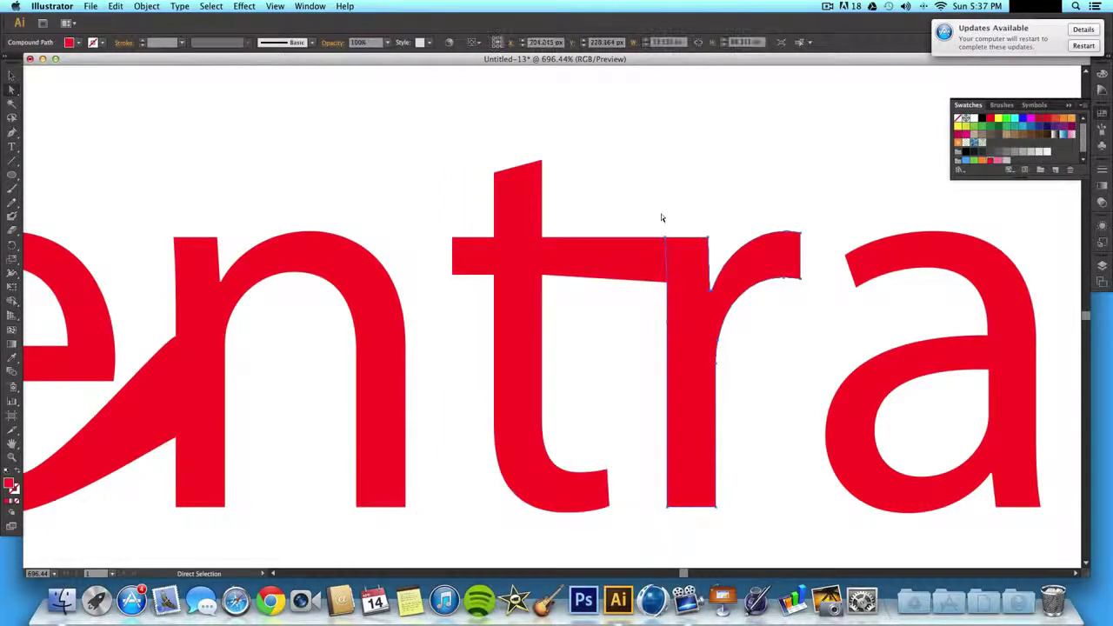
pyautogui.click(661, 213)
# - Connect the arm of the r to the upper end of the a by moving the arm's two end anchor points
pyautogui.hscroll(1, 718, 234)
pyautogui.hscroll(5, 719, 233)
pyautogui.moveTo(513, 268); pyautogui.dragTo(586, 285)
pyautogui.press('a')
pyautogui.click(533, 281)
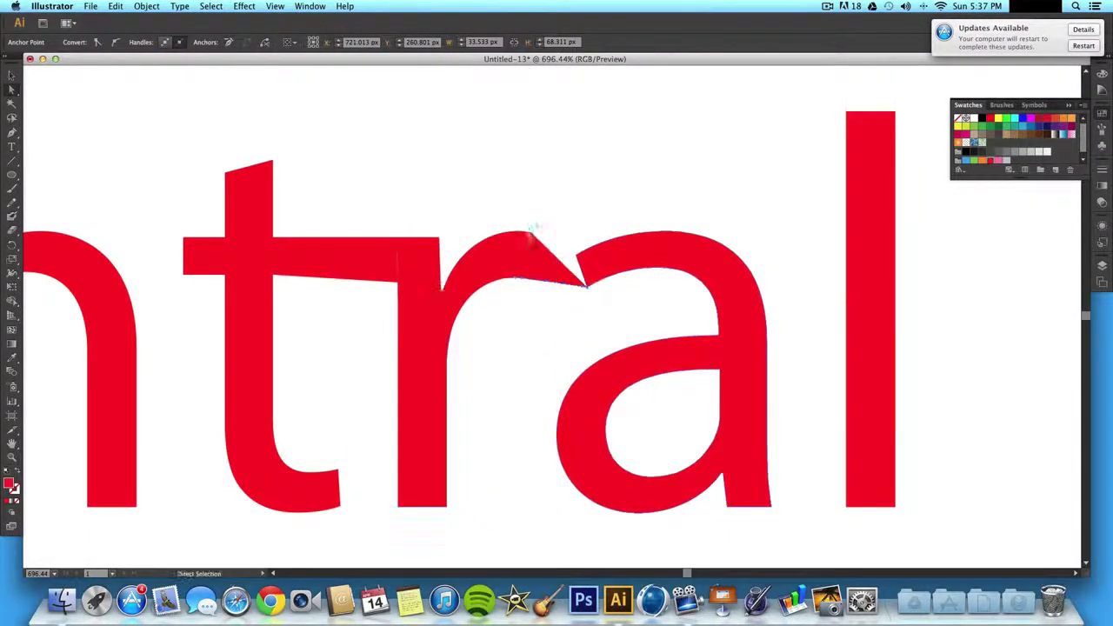
pyautogui.moveTo(531, 233); pyautogui.dragTo(574, 254)
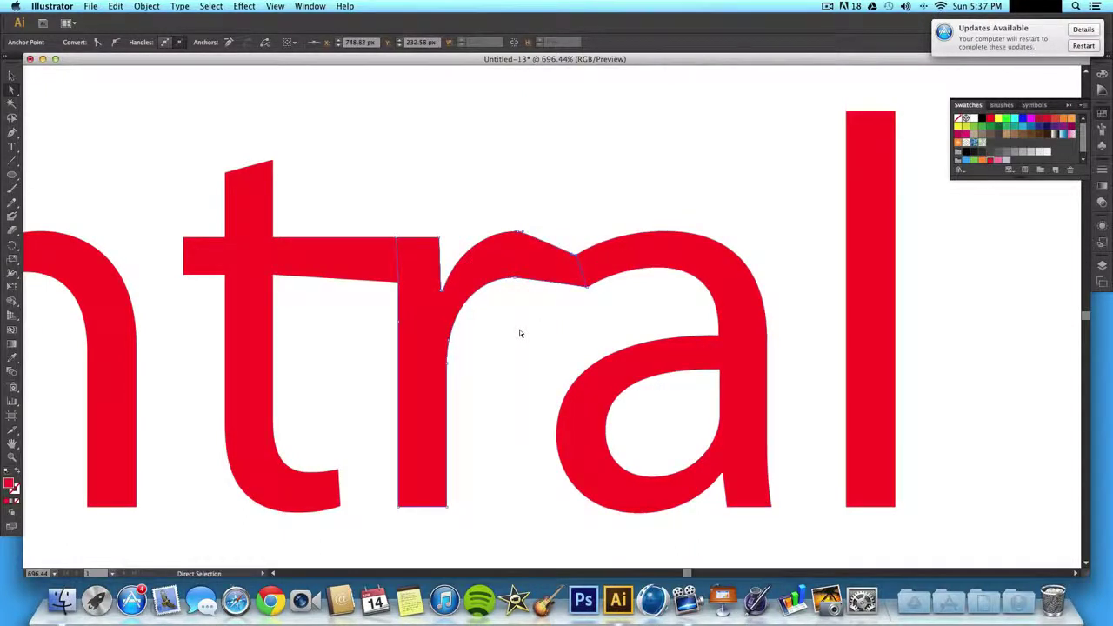
pyautogui.click(519, 330)
# - Start a new text object with the Type tool in the empty area above the SleekCentral lettering
pyautogui.press('super+1')
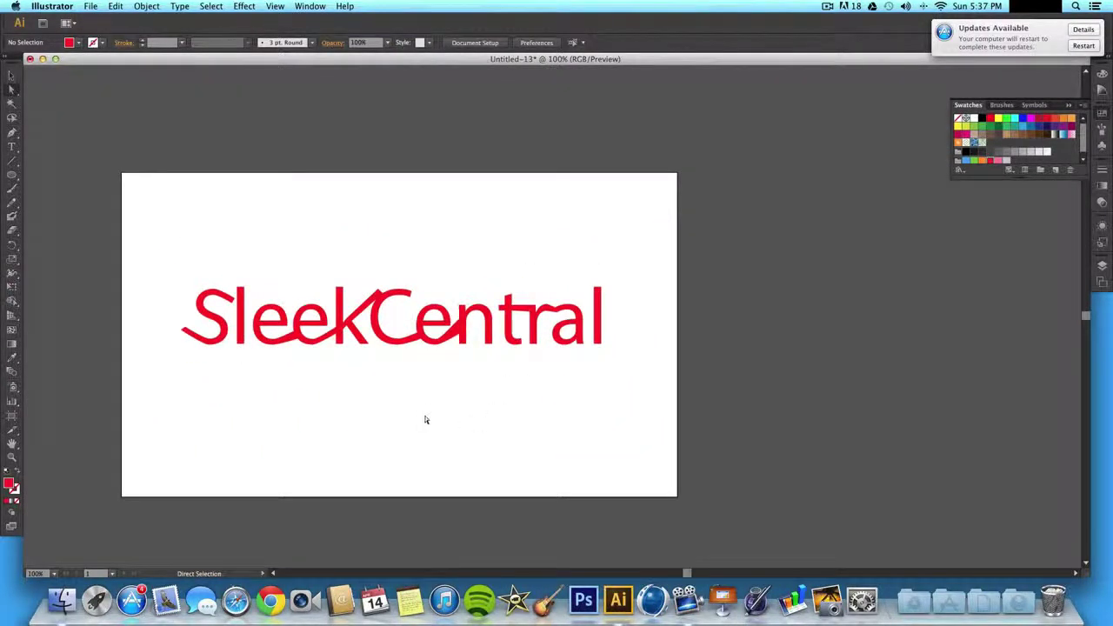
pyautogui.click(13, 146)
pyautogui.click(322, 236)
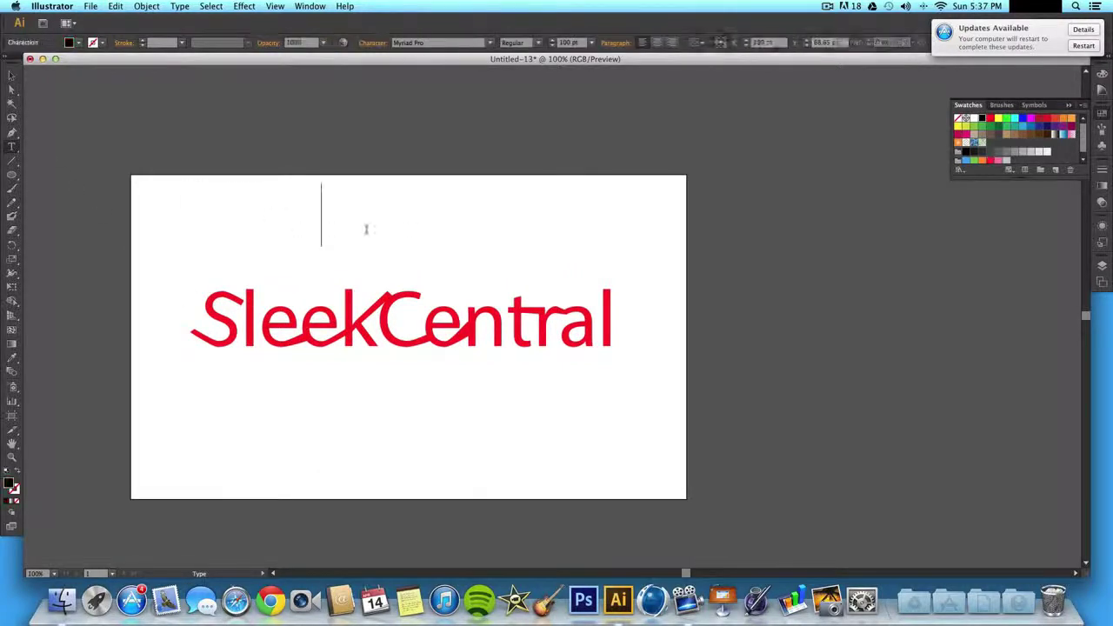